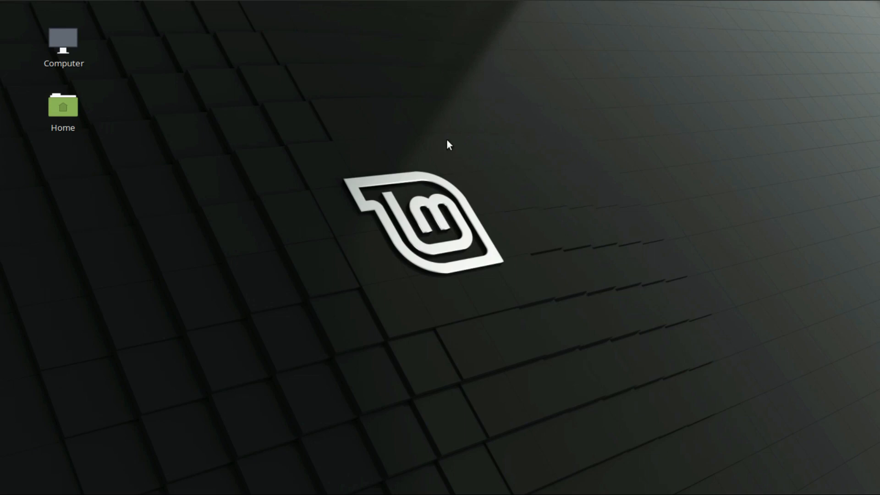
- Switch to Chromium and read through the FTOOL page on cesdb.com, from the software details to the similar software list
click(406, 4)
mouse_move(406, 4)
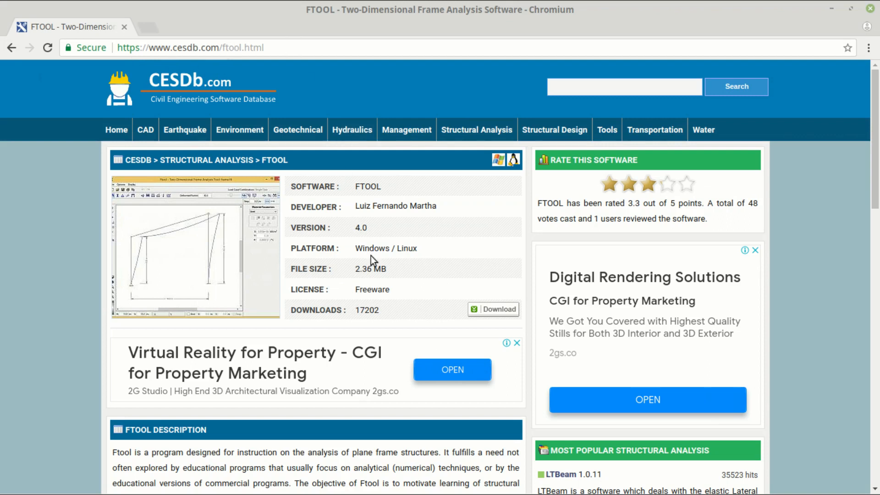
scroll(371, 256, down, 3)
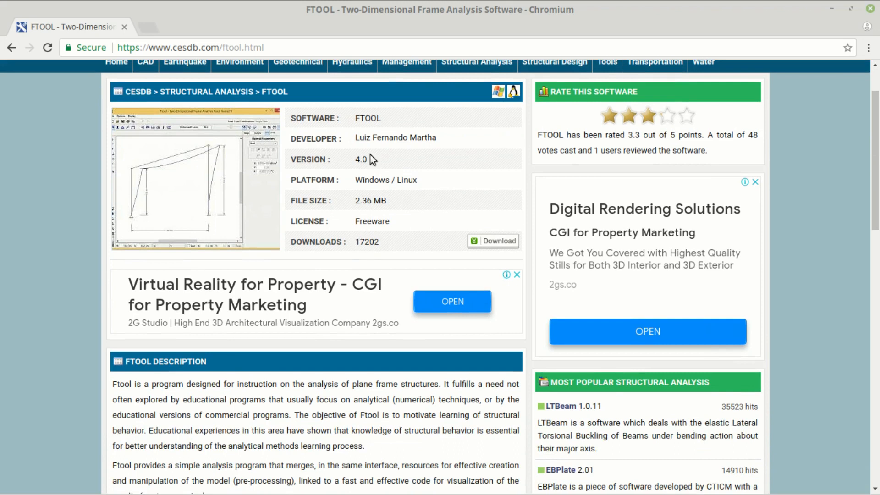
scroll(368, 245, down, 6)
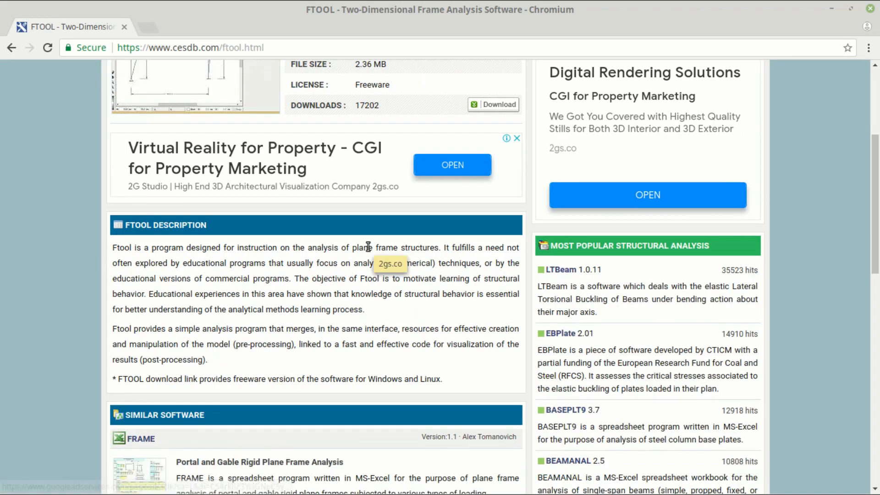
scroll(368, 247, down, 4)
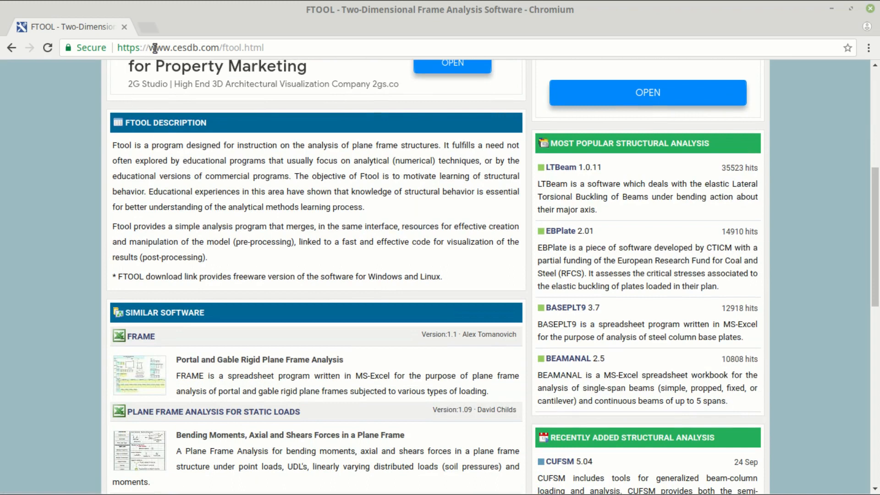
scroll(269, 232, down, 4)
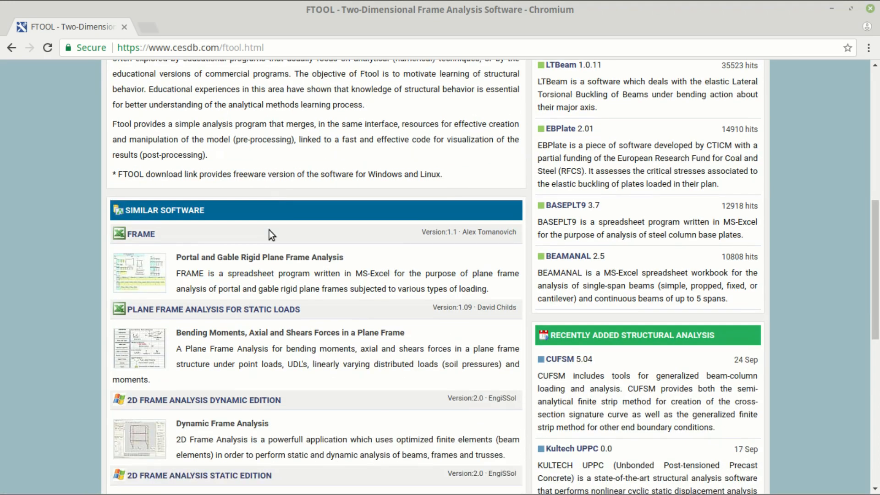
scroll(269, 230, down, 5)
scroll(270, 230, down, 3)
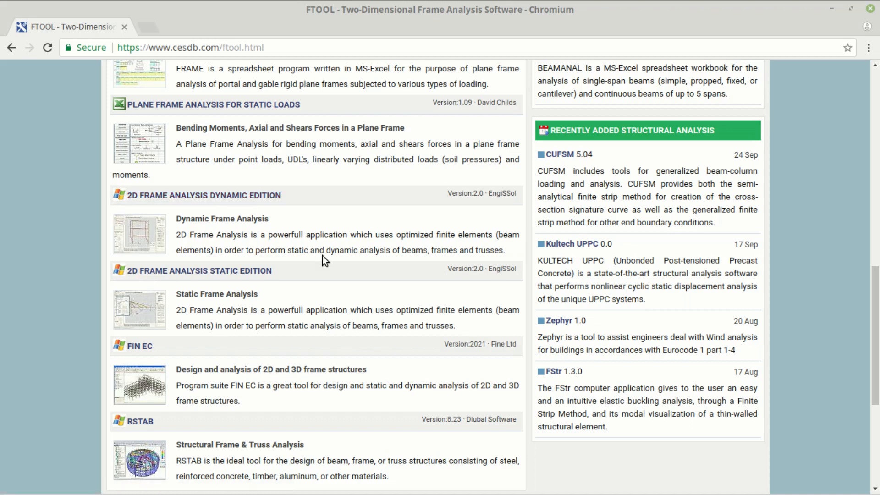
scroll(326, 265, up, 3)
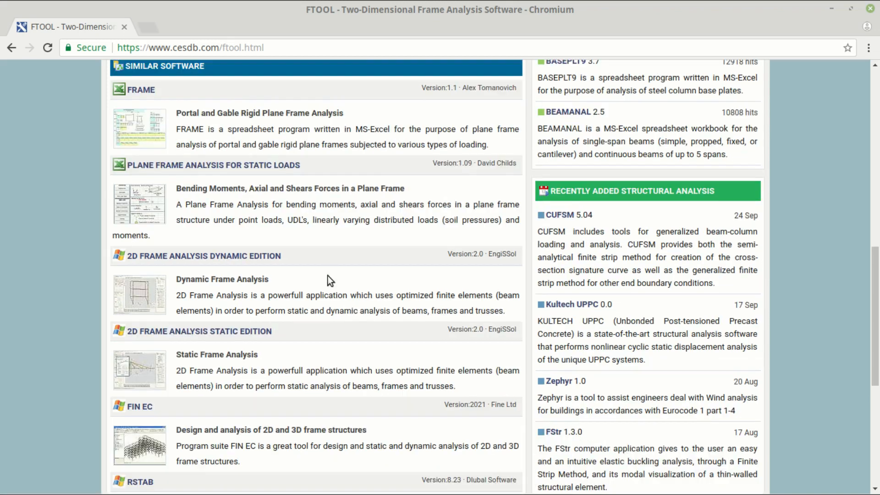
scroll(330, 280, up, 10)
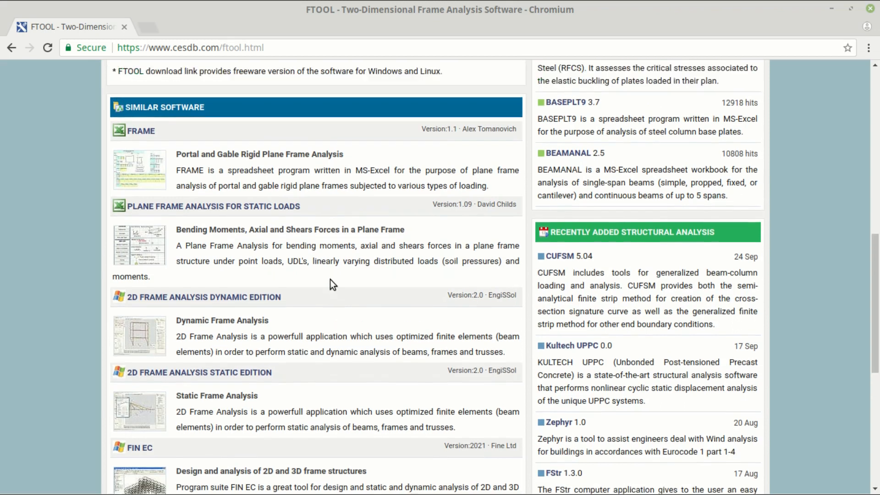
scroll(331, 283, up, 2)
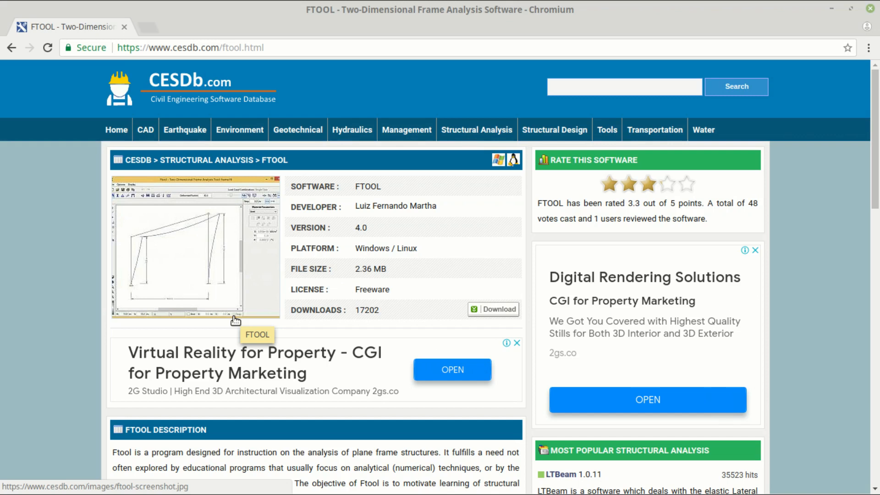
- Switch to the Analysis Software fo Linux folder, launch the Ftool program from it and maximize its window
mouse_move(302, 3)
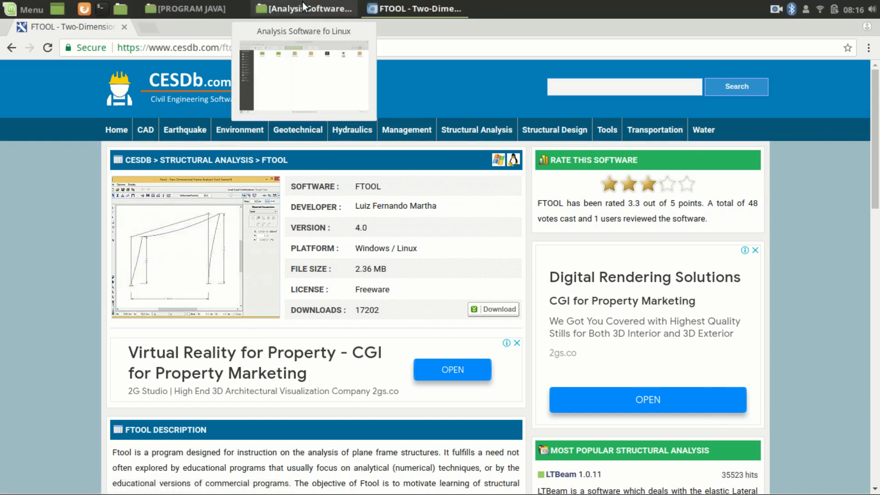
click(341, 5)
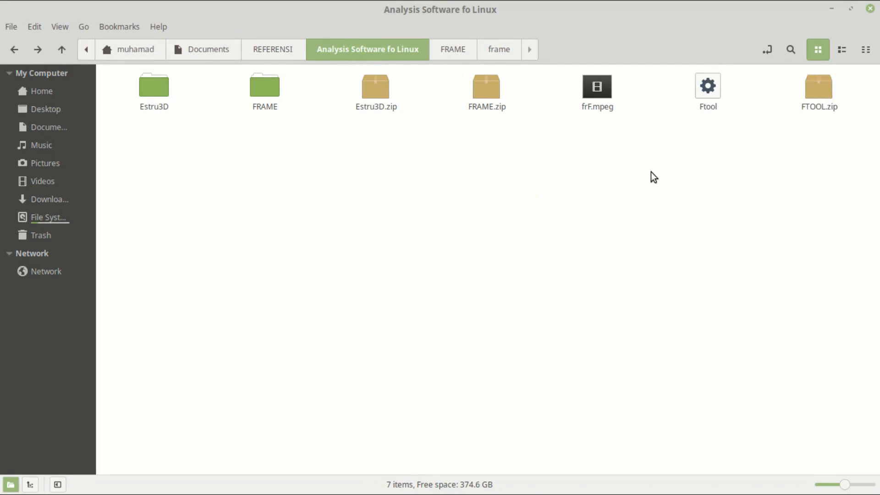
click(710, 90)
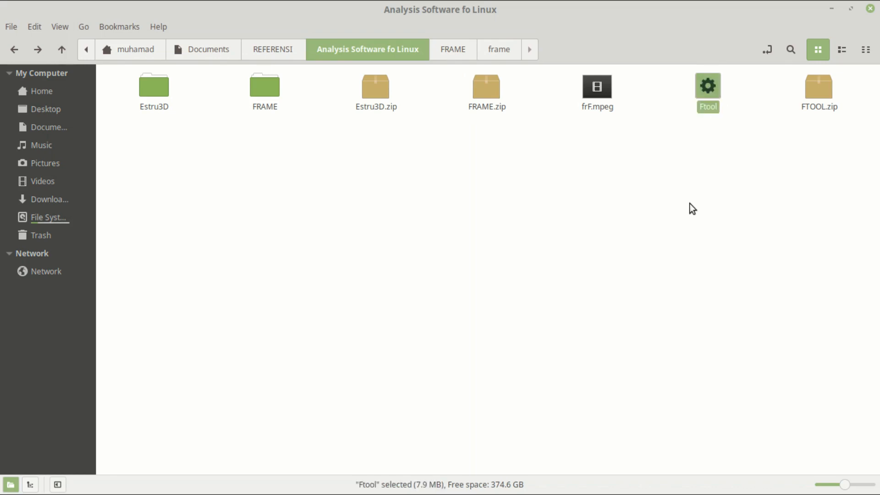
key(Return)
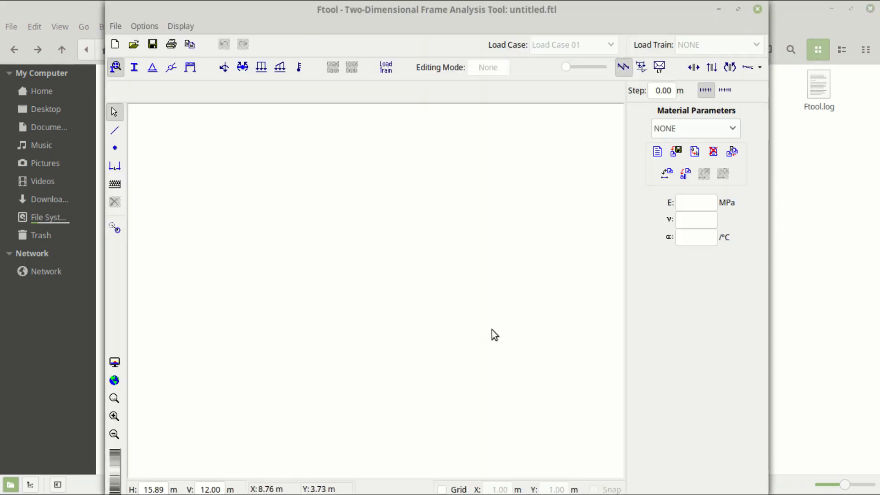
click(738, 9)
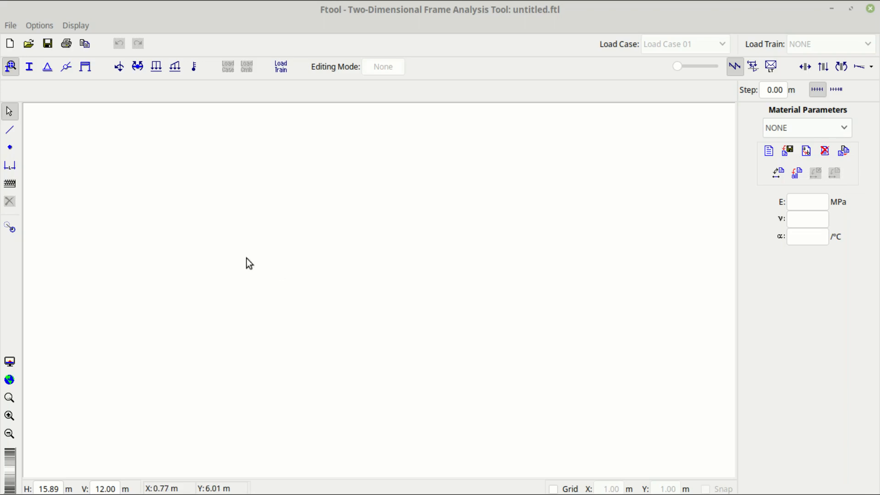
- Draw two connected horizontal beam members, the left one about 4.04 m long and the right one about 13.69 m long
click(11, 132)
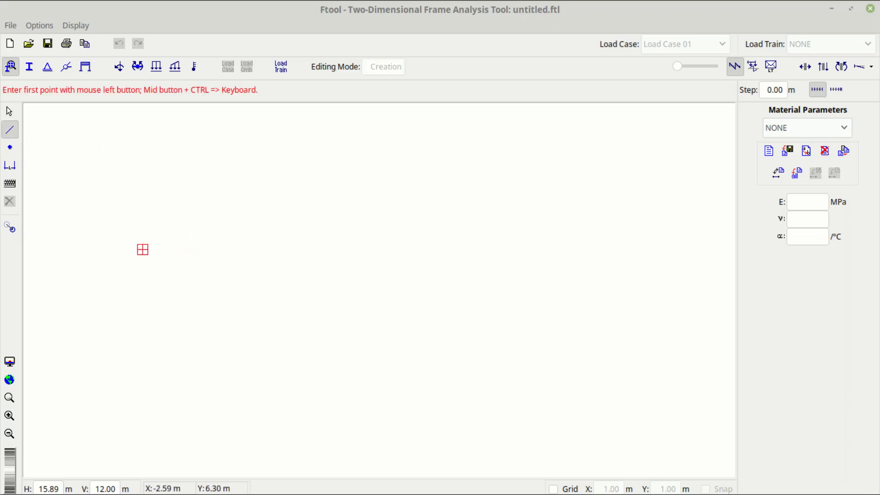
click(107, 247)
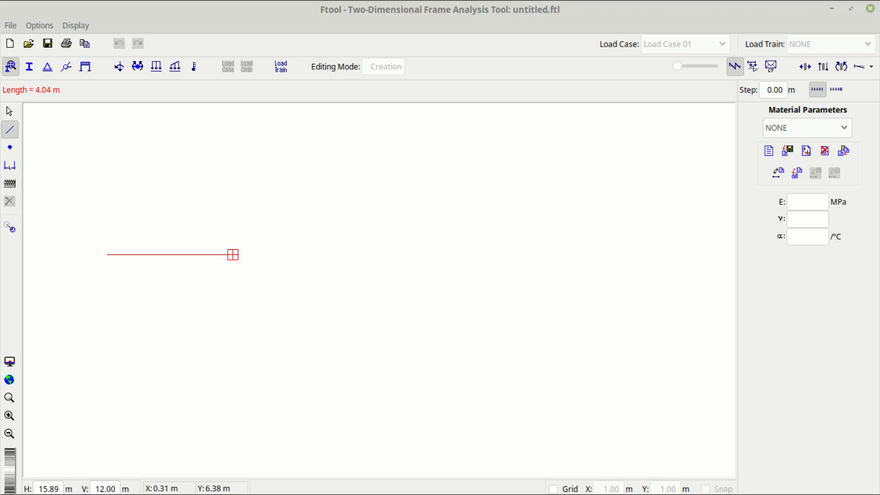
click(233, 254)
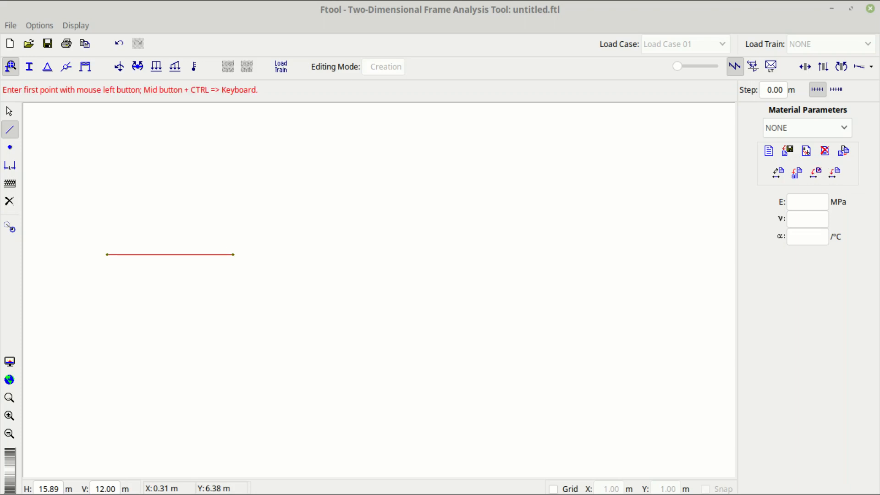
click(233, 255)
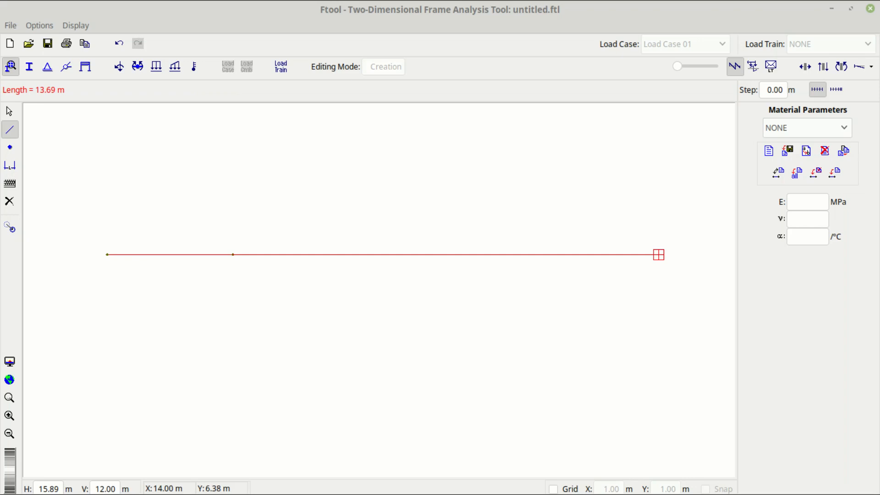
click(658, 255)
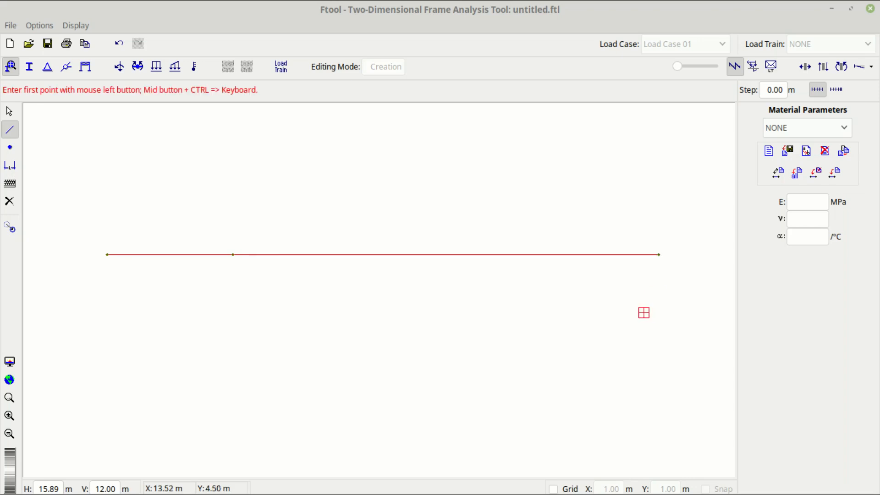
key(Escape)
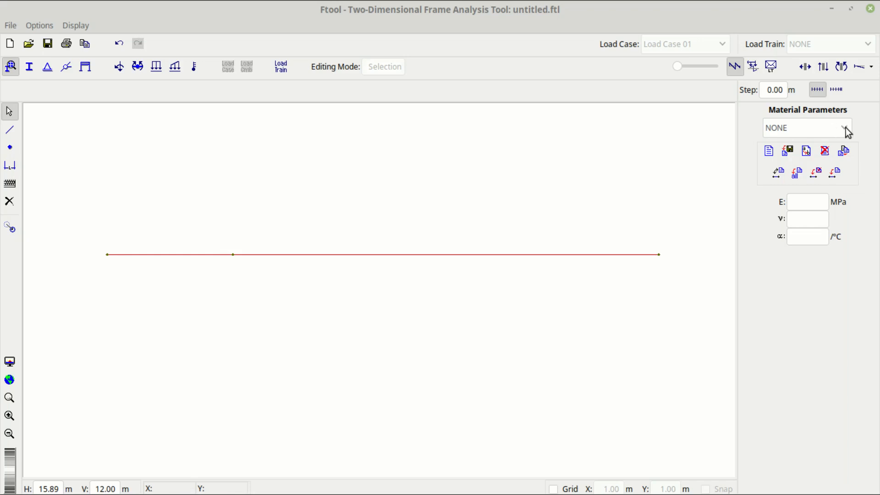
- Create a new material labelled BJ37 with the material type Steel Isotropic
click(770, 152)
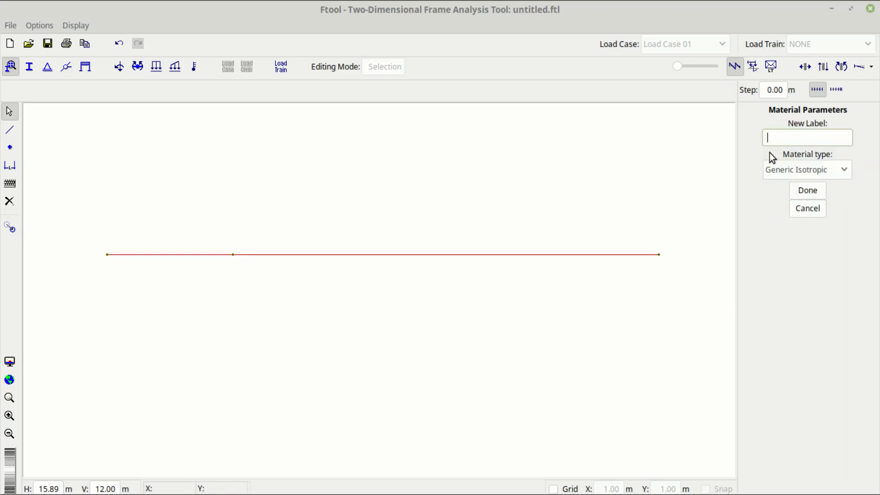
text(BJ37)
click(834, 171)
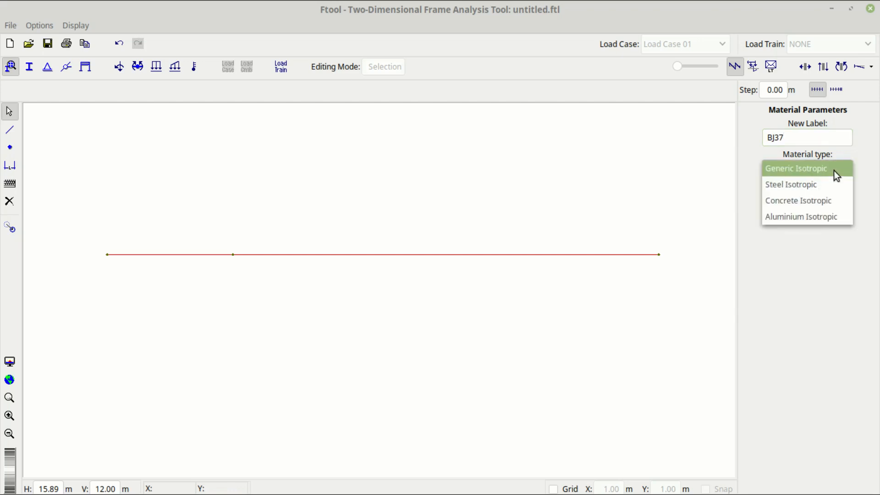
click(835, 170)
click(834, 170)
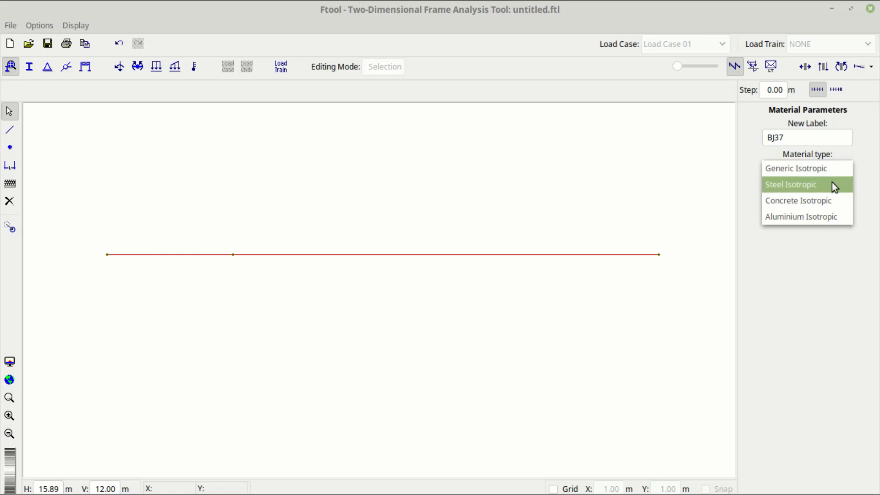
click(833, 183)
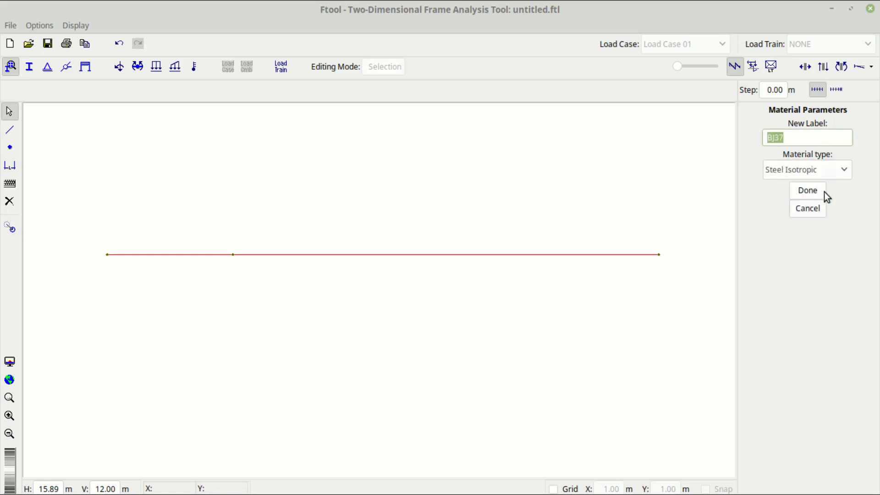
click(816, 195)
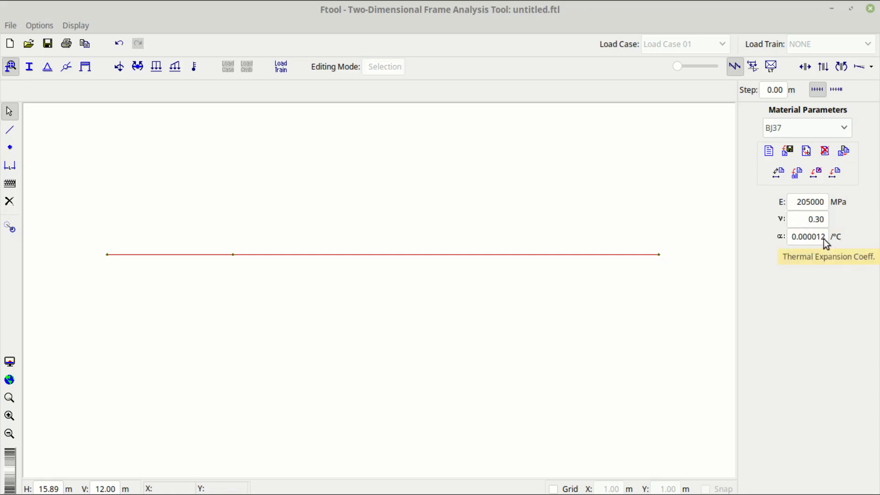
- Set the elastic modulus of BJ37 to 200000 MPa and apply the material to all members
click(810, 202)
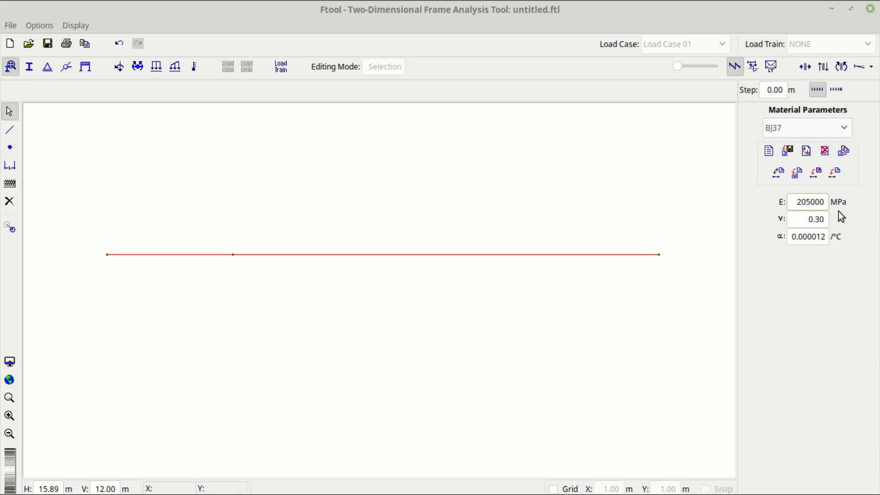
key(BackSpace)
text(00)
click(801, 178)
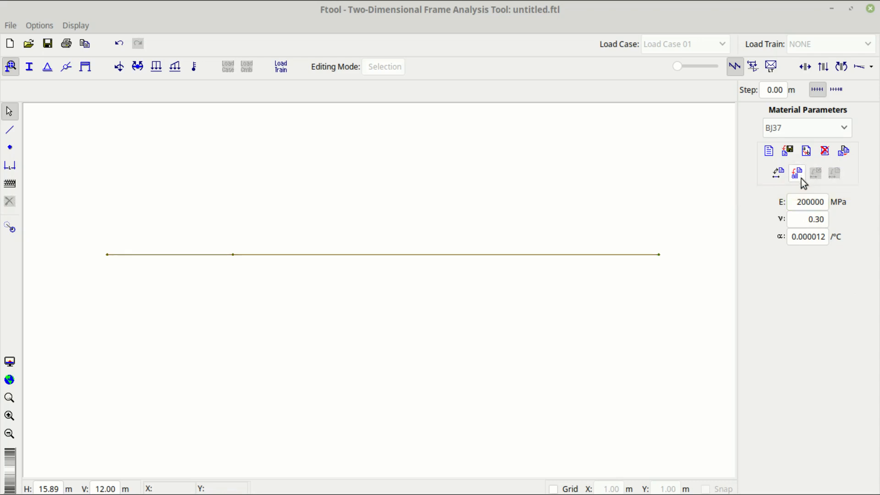
- Inspect the member attributes of the long right member and the short left member to check their material
click(317, 255)
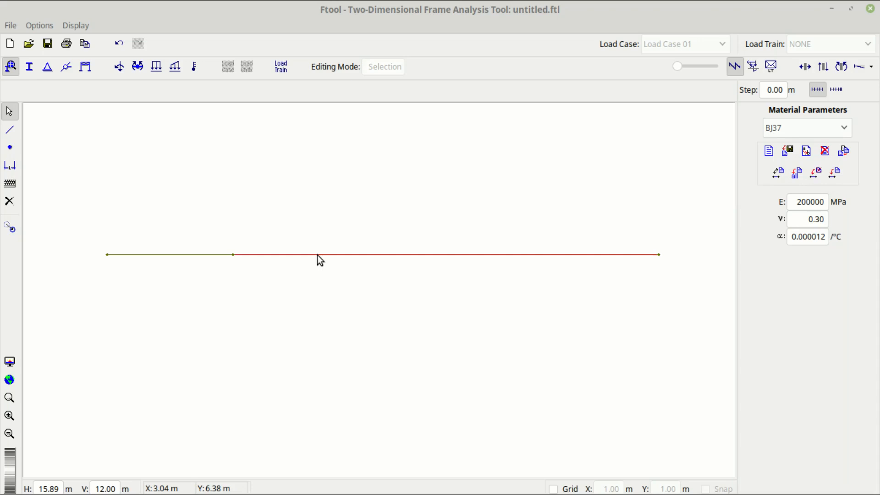
right_click(317, 255)
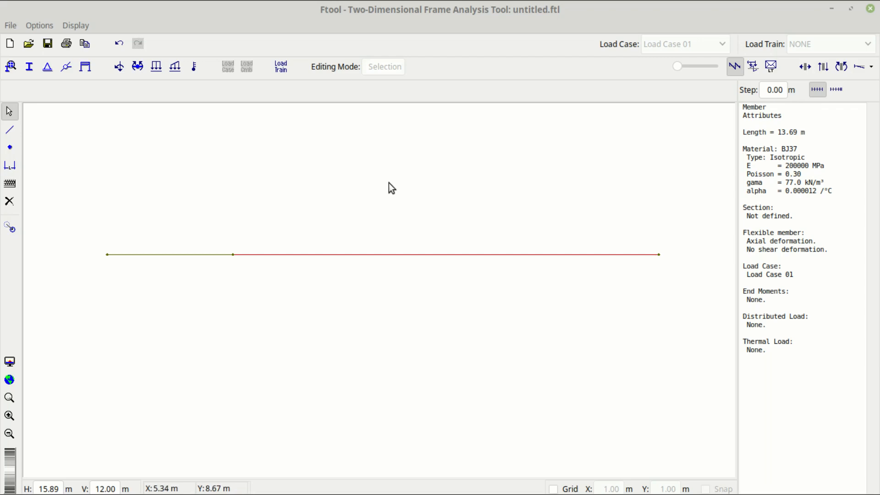
click(203, 254)
right_click(203, 256)
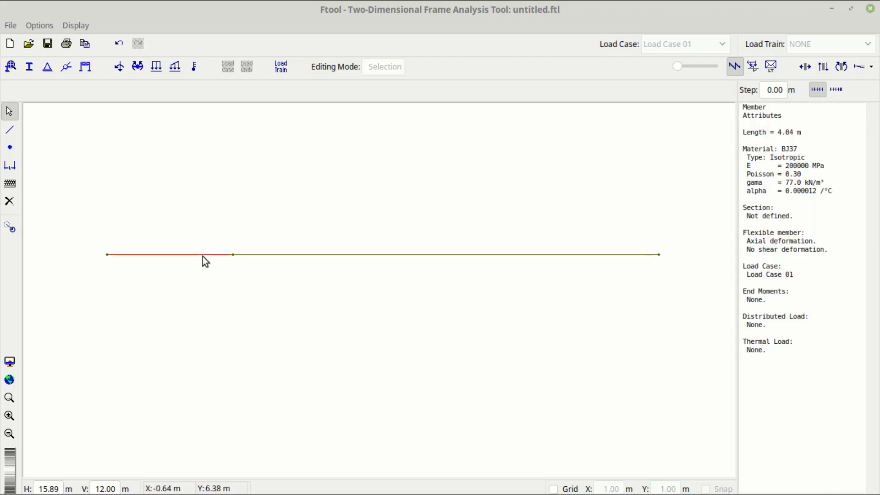
click(426, 183)
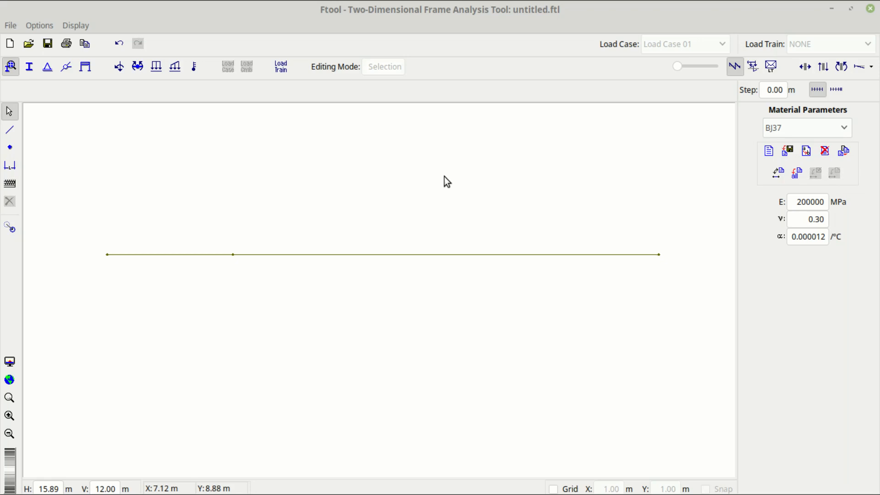
- Create a new section labelled WF300x150 of the parameterized I-shape type
click(30, 67)
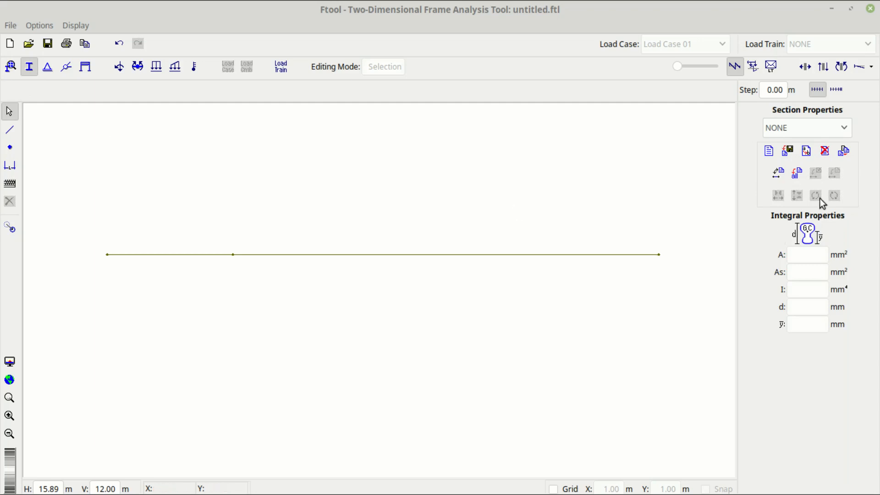
click(770, 153)
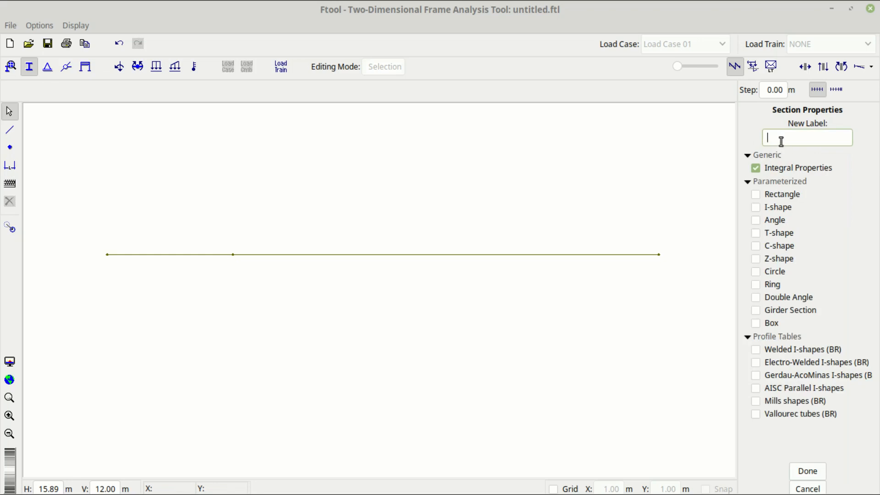
text(WF300x150)
click(776, 208)
click(806, 471)
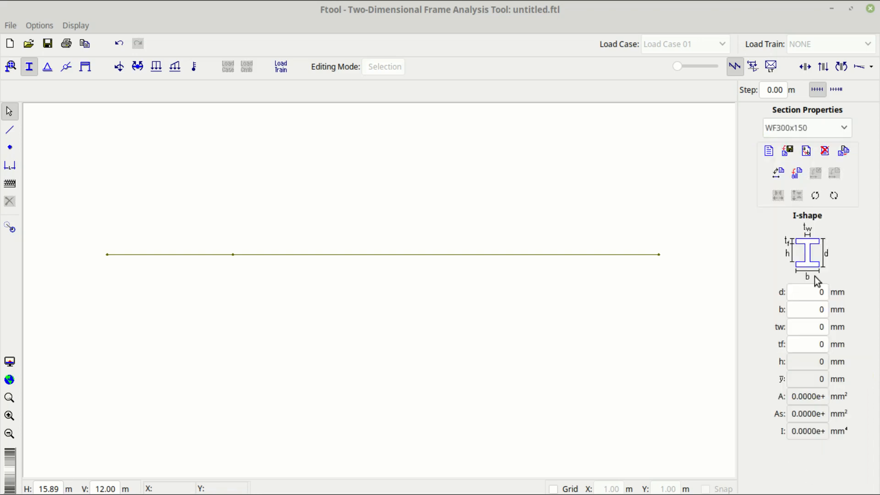
- Set the WF300x150 section dimensions to d 300 mm, b 150 mm, tw 6 mm and tf 9 mm
double_click(821, 293)
text(300)
double_click(820, 310)
text(150)
double_click(823, 327)
key(BackSpace)
text(6)
double_click(823, 344)
text(9)
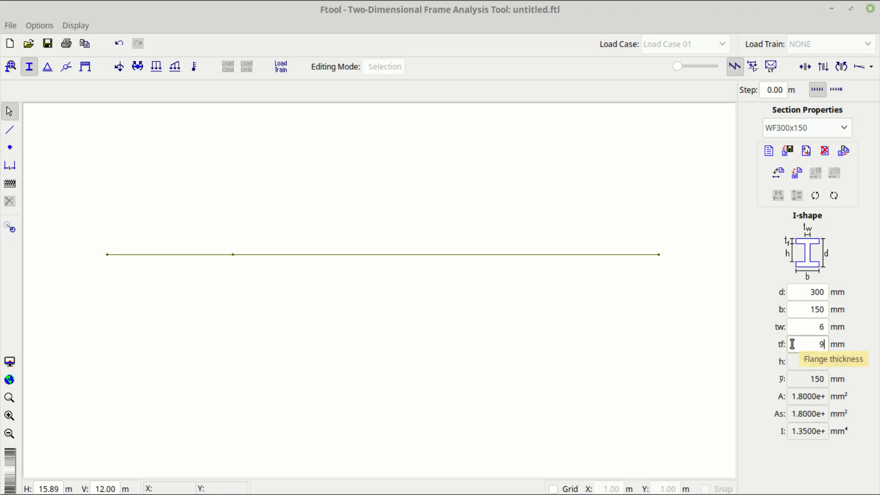
- Apply the WF300x150 section to all members and check the long right member's attributes
key(Return)
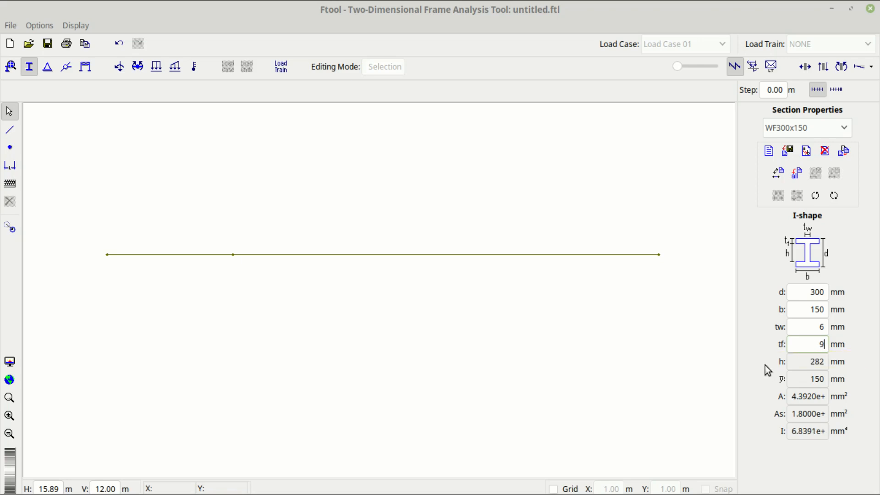
click(798, 174)
click(290, 254)
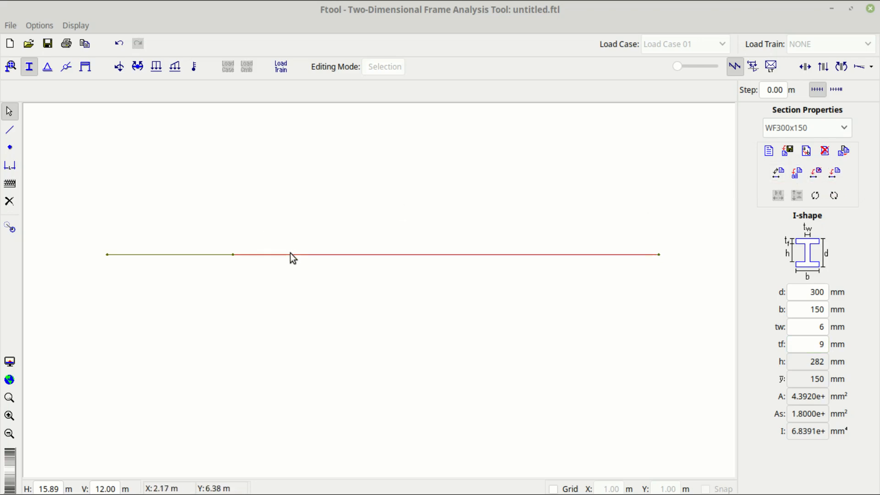
right_click(291, 254)
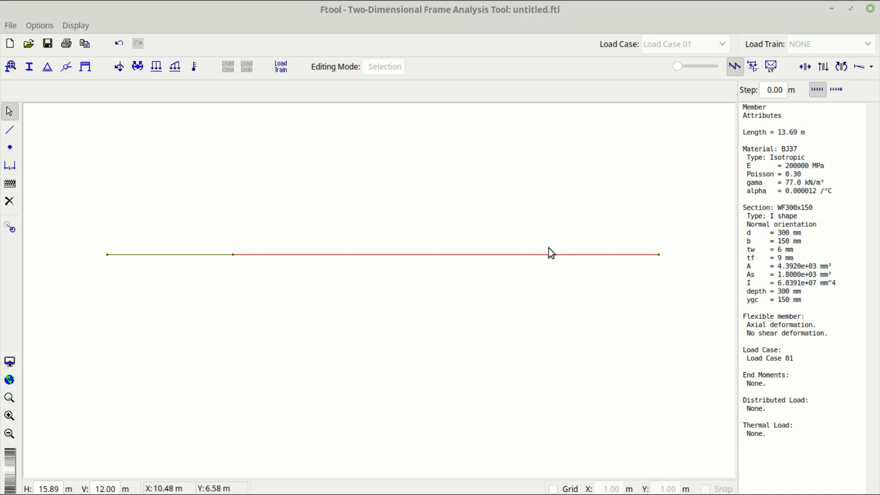
click(508, 215)
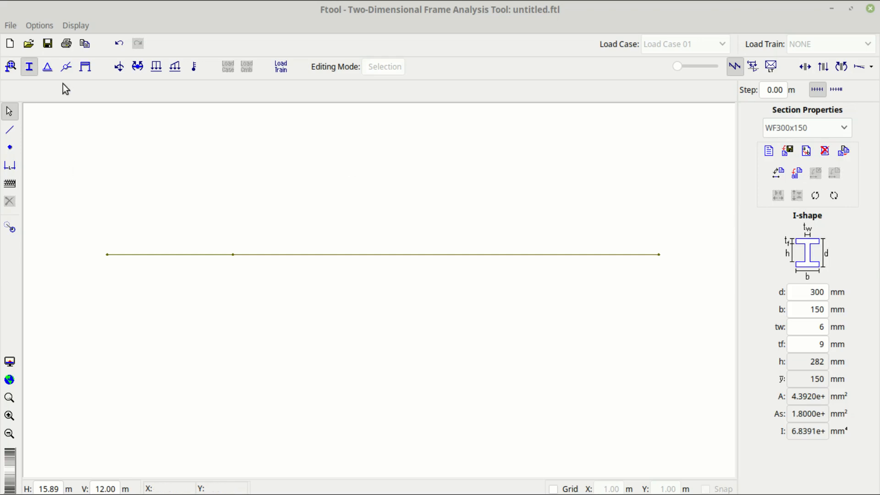
- Assign a support with only X displacement fixed to the beam's left end node
click(47, 67)
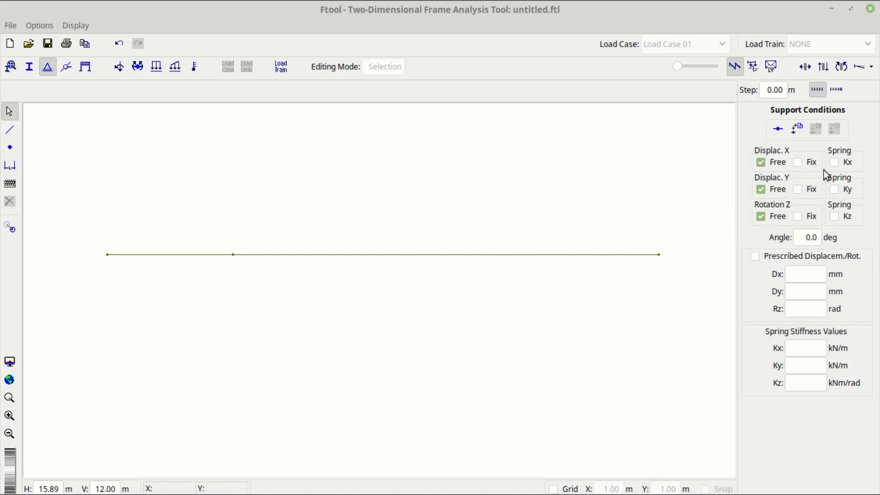
click(797, 163)
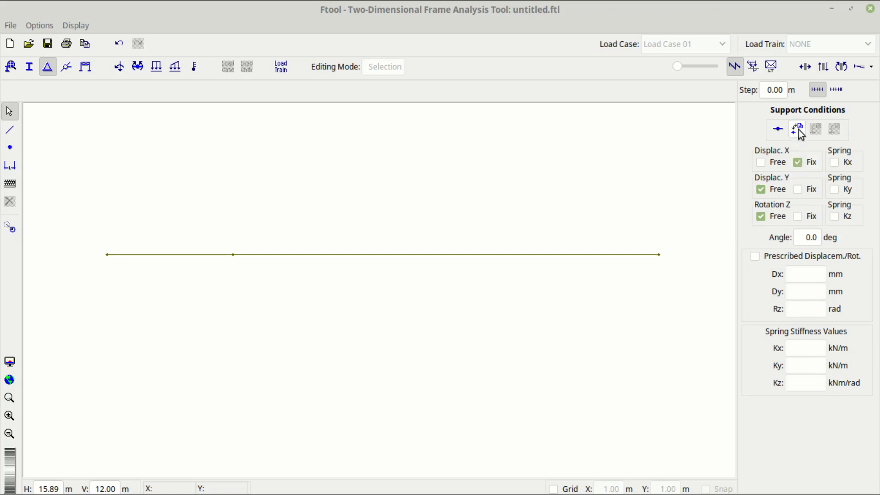
click(107, 257)
click(838, 136)
- Replace the left end node's support with the same X-fixed support at an angle of 90 degrees
click(818, 237)
drag(819, 237, 799, 238)
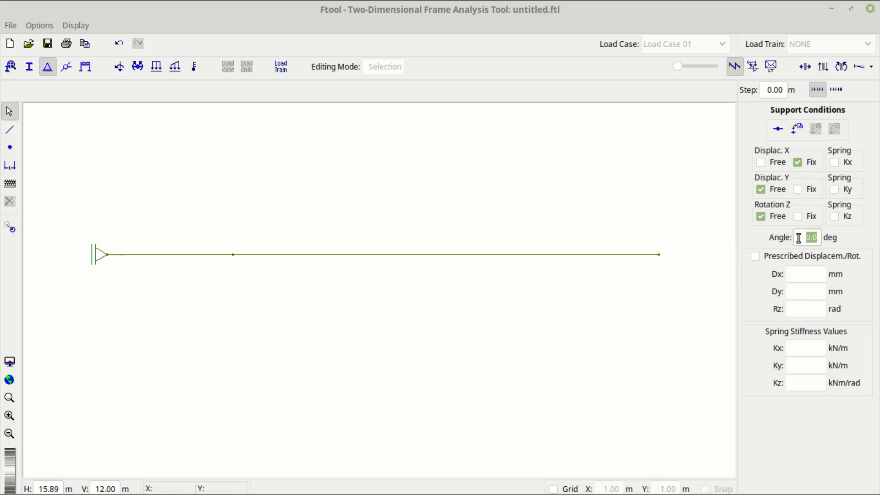
text(90)
key(Return)
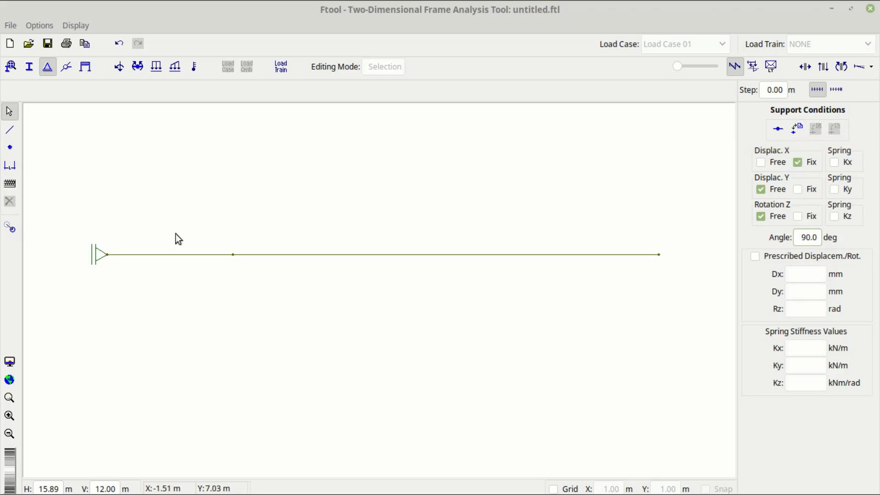
click(108, 256)
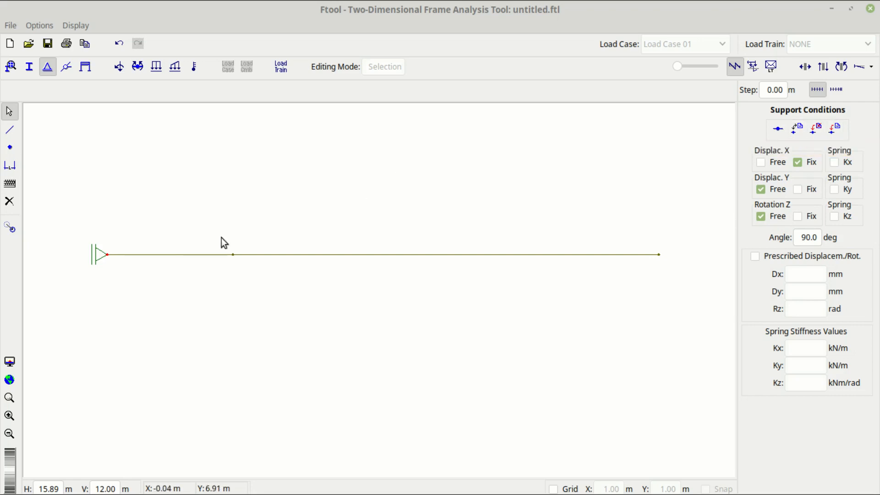
click(817, 131)
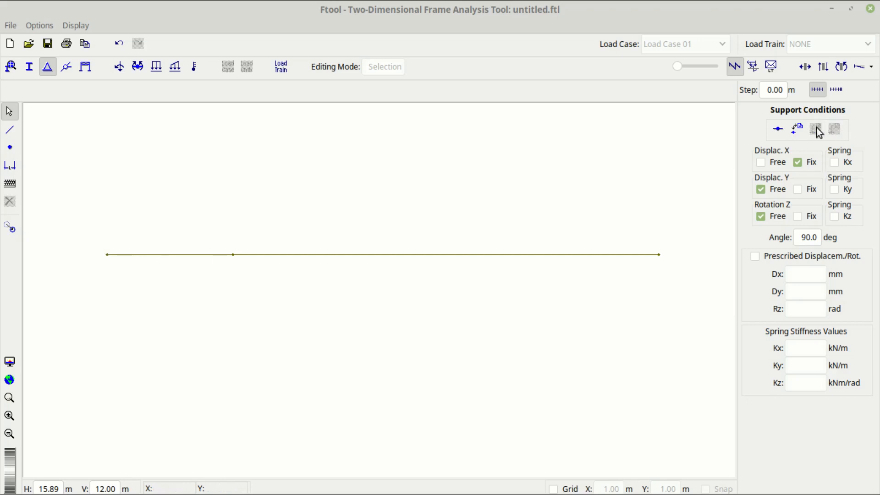
click(107, 255)
click(835, 129)
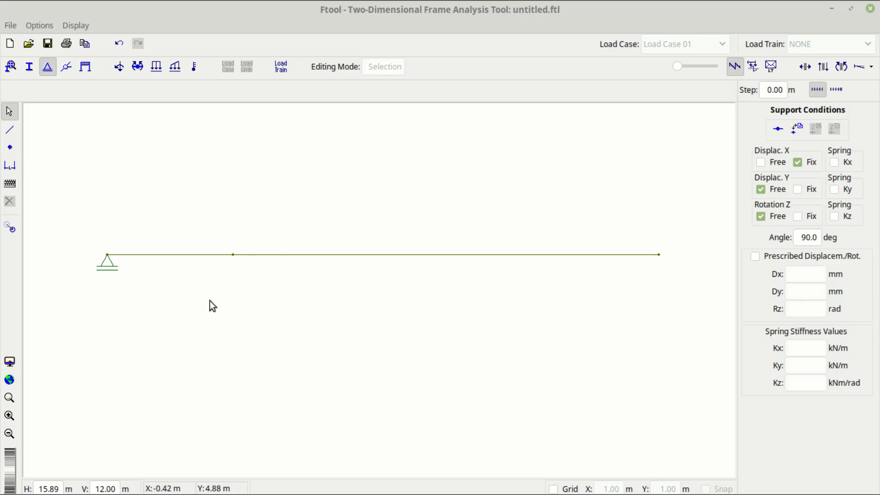
- Fix Y displacement as well as X and assign this support to the beam's right end node
click(658, 254)
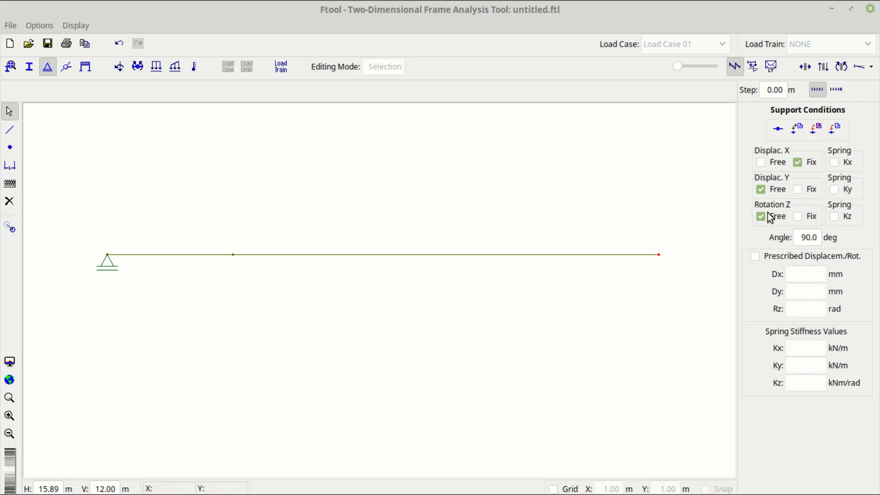
click(798, 190)
click(836, 132)
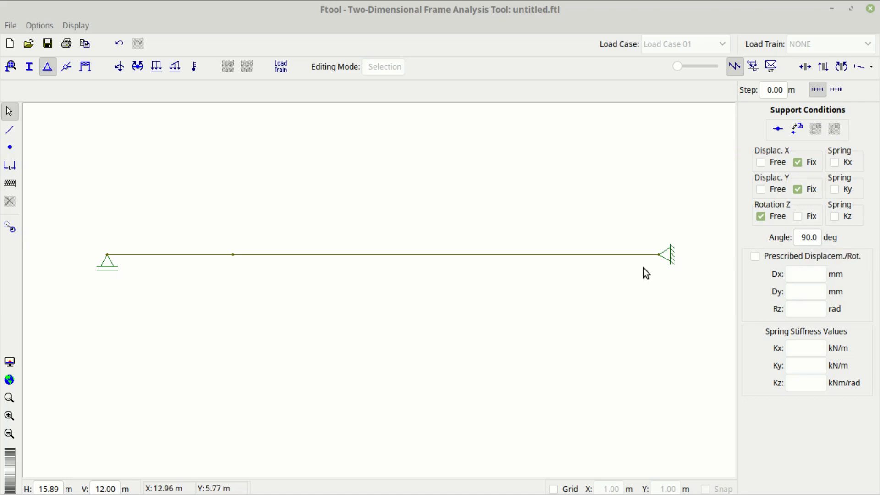
- Try to replace the right end node's pinned support with one at an angle of 0 degrees
click(659, 256)
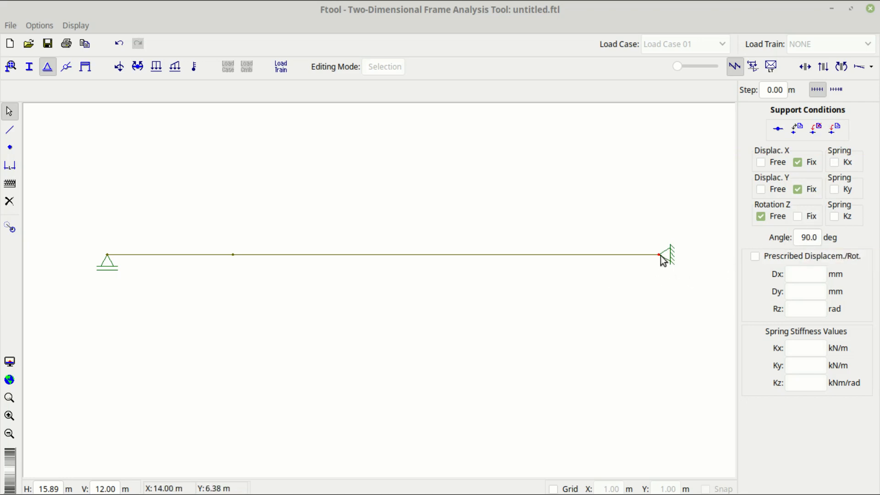
click(813, 132)
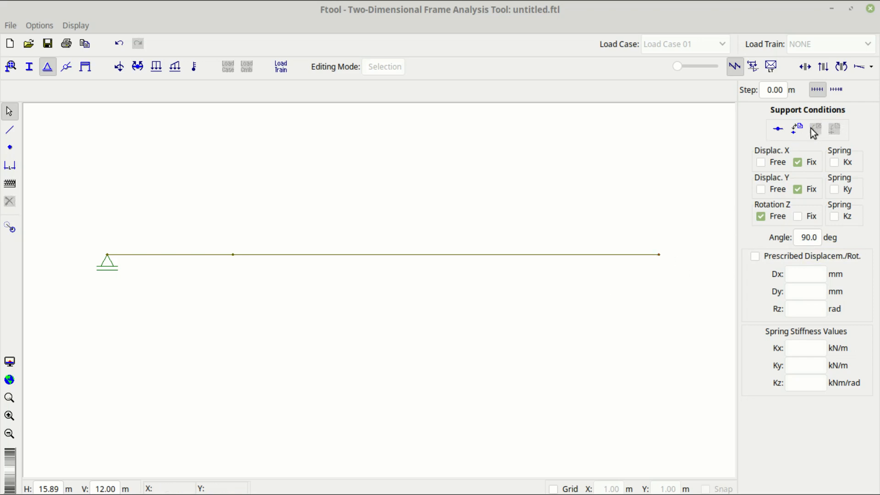
click(659, 255)
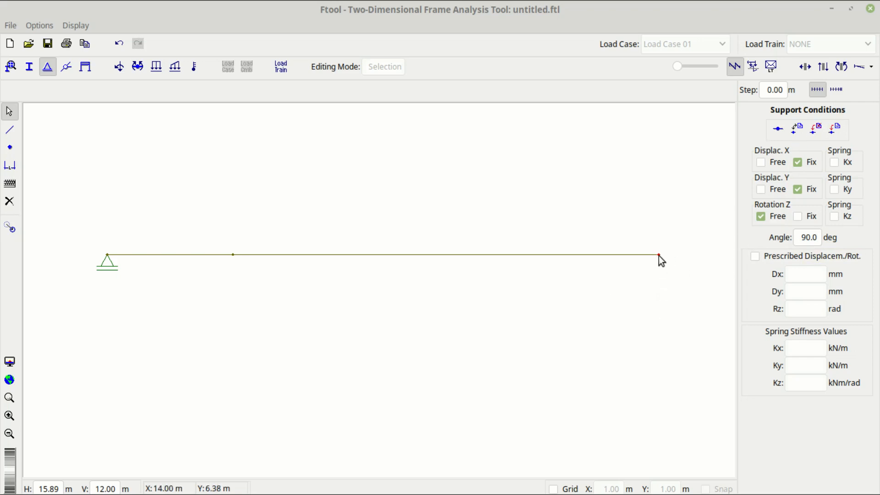
double_click(809, 235)
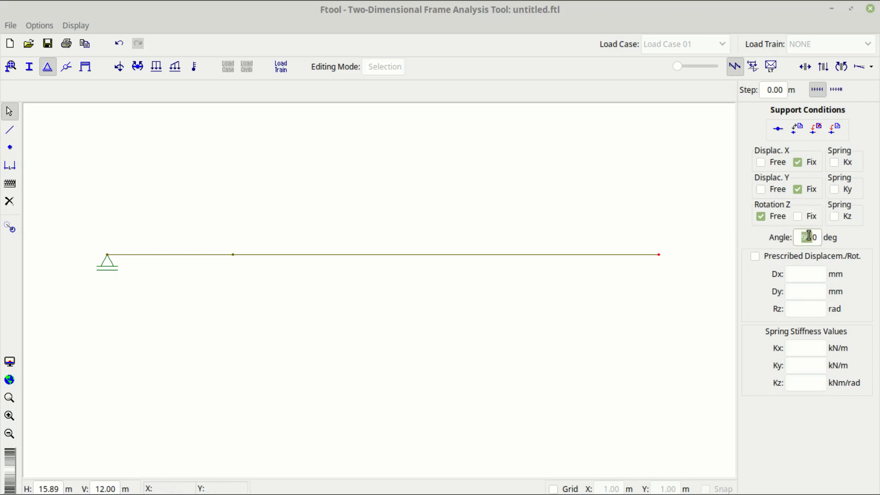
text(0)
click(835, 130)
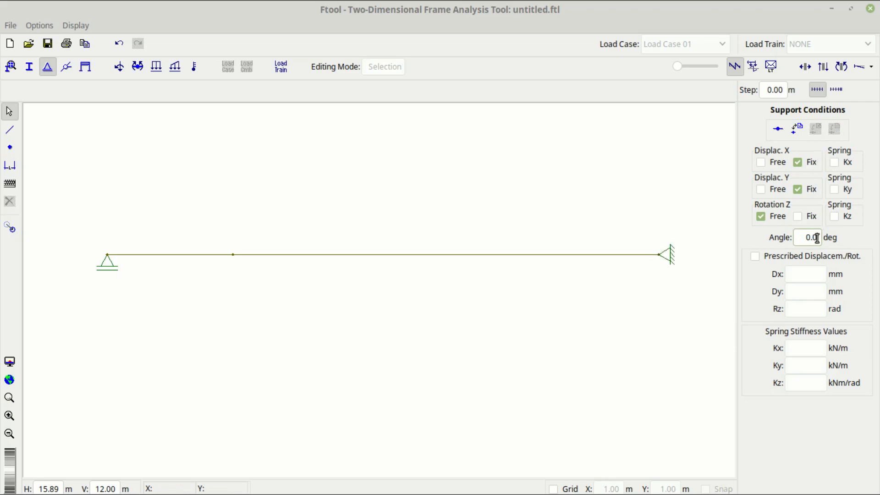
- Remove the right end node's support and reassign it with an angle of 90 degrees
click(660, 258)
click(812, 130)
click(659, 254)
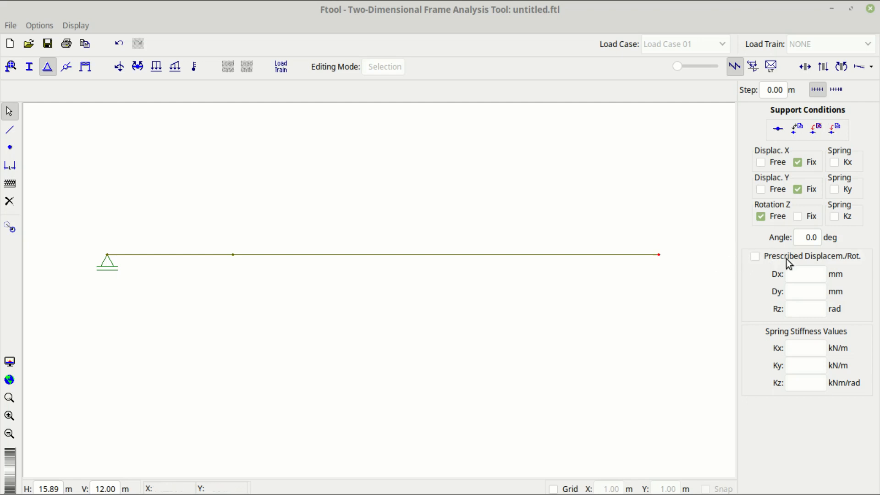
click(819, 238)
drag(817, 238, 801, 239)
text(90)
key(Return)
click(834, 129)
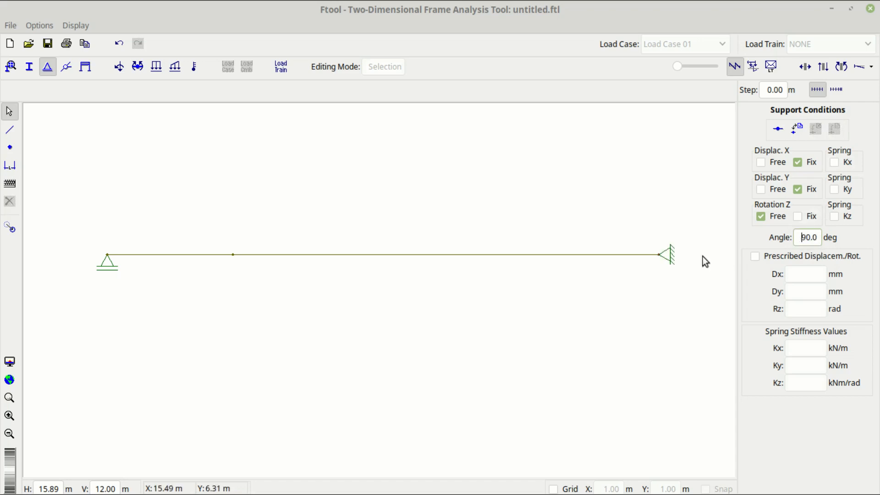
- Replace the right end node's support with a pinned support at an angle of 0 degrees
click(659, 255)
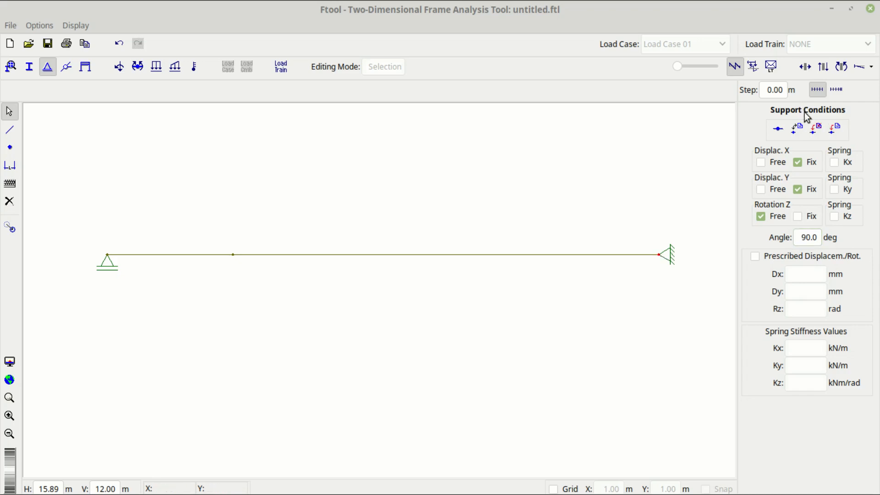
click(815, 130)
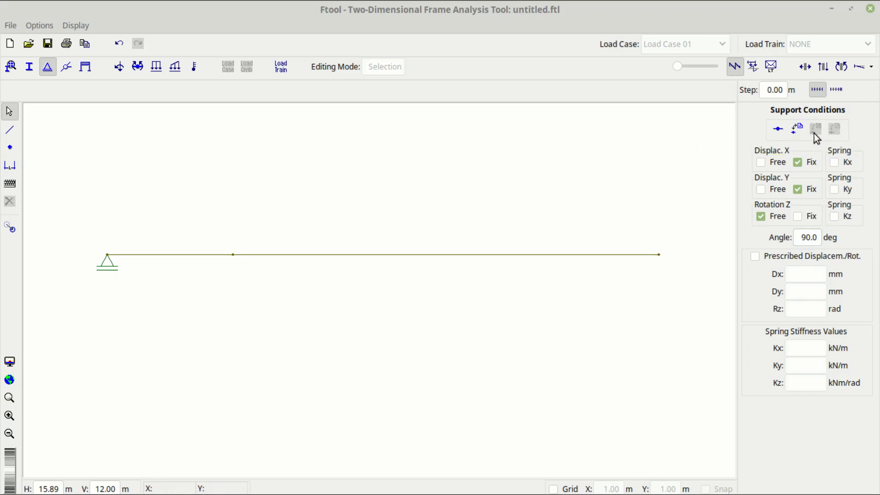
click(659, 255)
drag(815, 242, 796, 239)
key(Return)
click(832, 133)
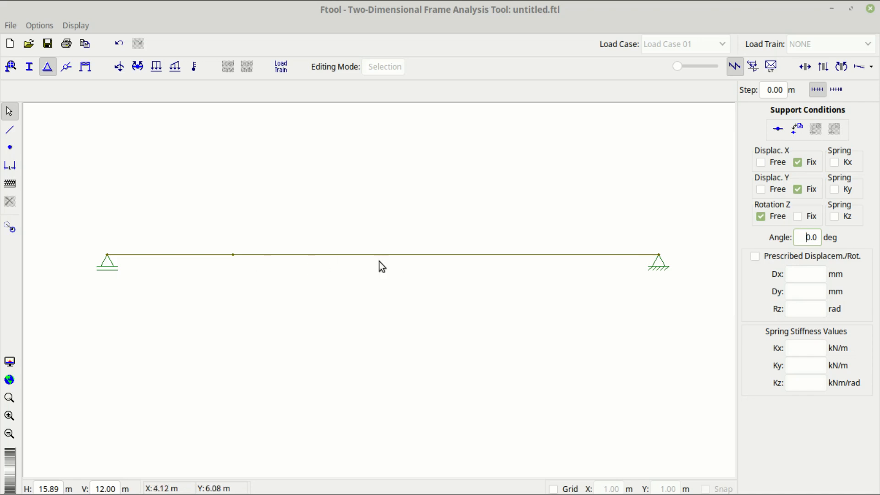
- Check the long right member's length and compute 13.69×1000÷20 in the Calculator, closing it when done
click(617, 254)
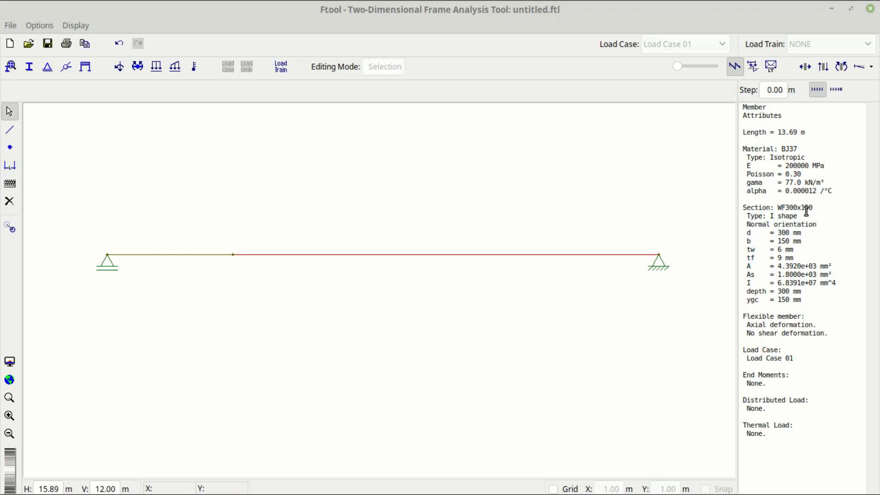
mouse_move(299, 4)
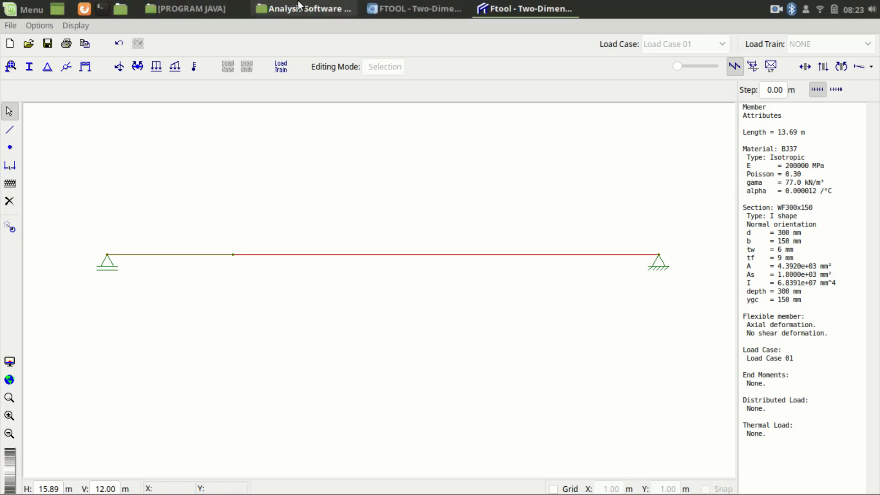
click(4, 9)
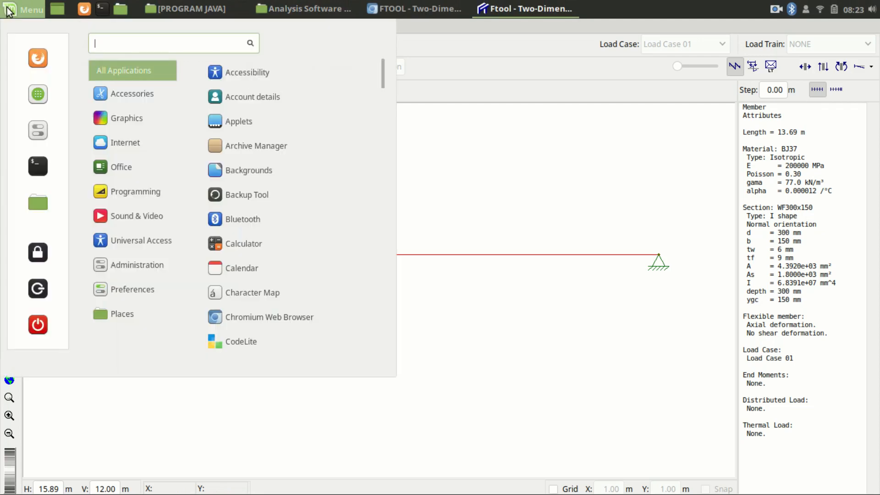
mouse_move(149, 92)
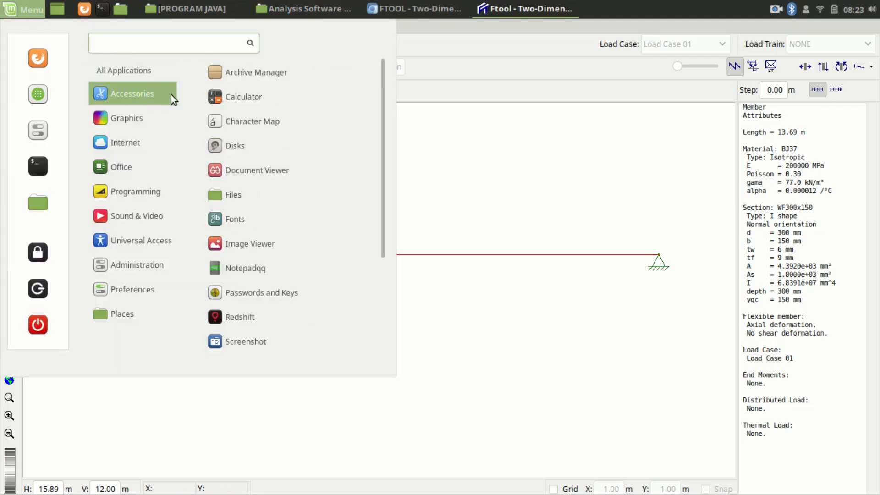
click(244, 96)
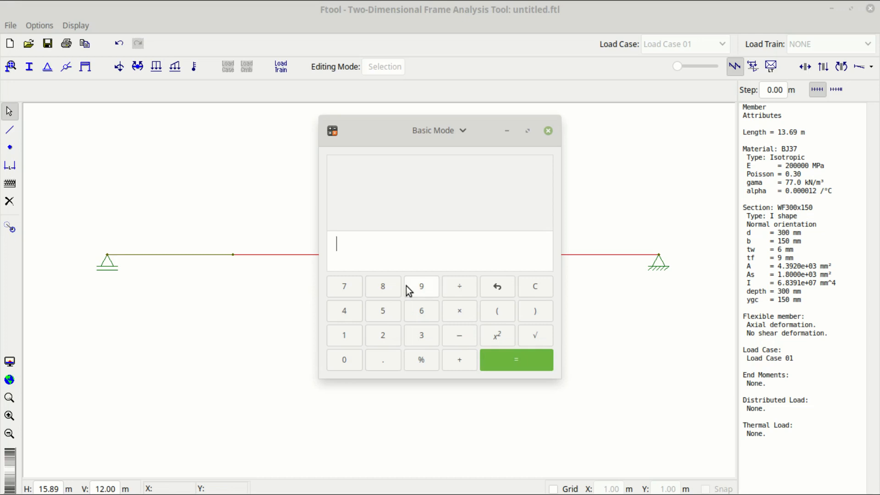
text(13.69)
text(*1000)
text(/20)
key(Return)
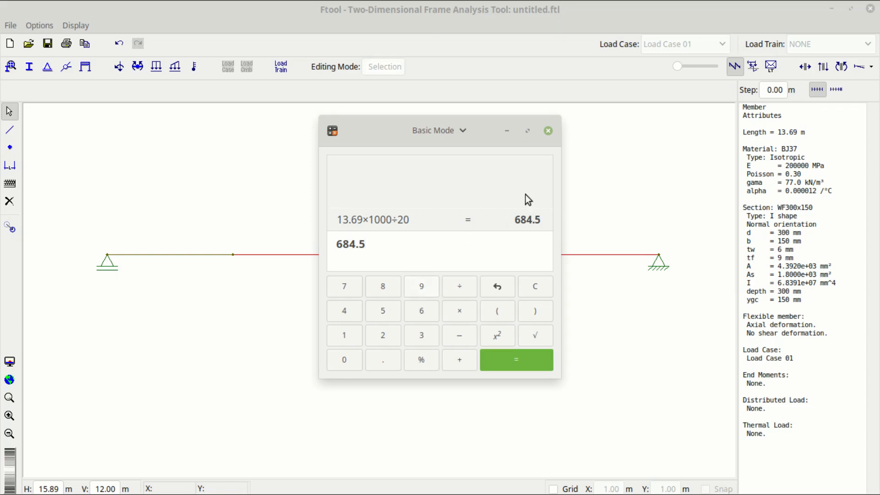
click(549, 132)
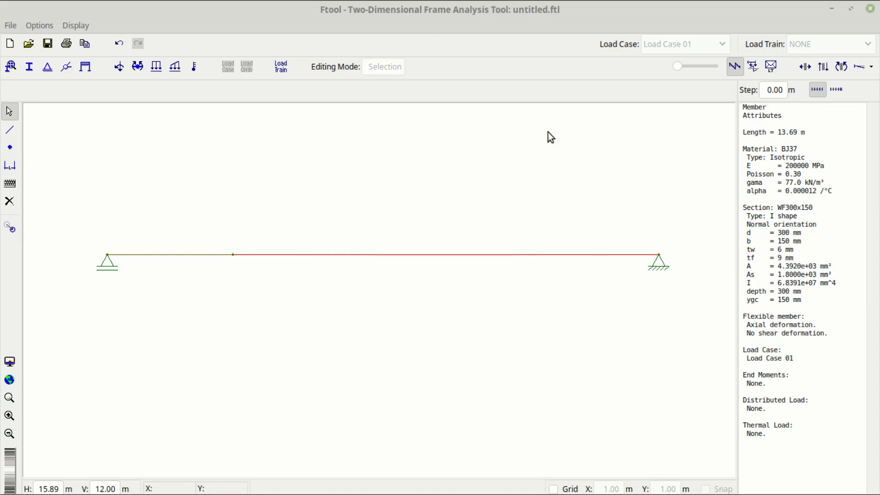
click(498, 222)
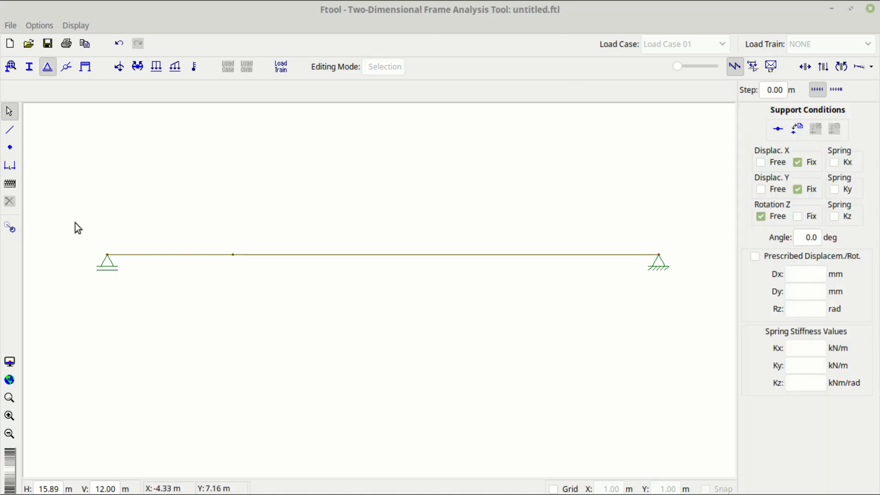
- Insert a node on the long right member at about X 7.33 m, Y 6.38 m, and select the segment beyond it
click(10, 147)
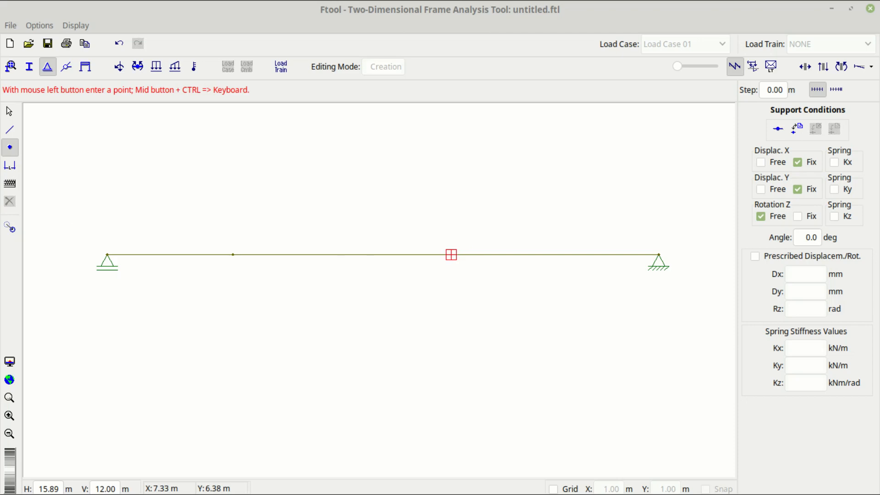
click(451, 254)
key(Escape)
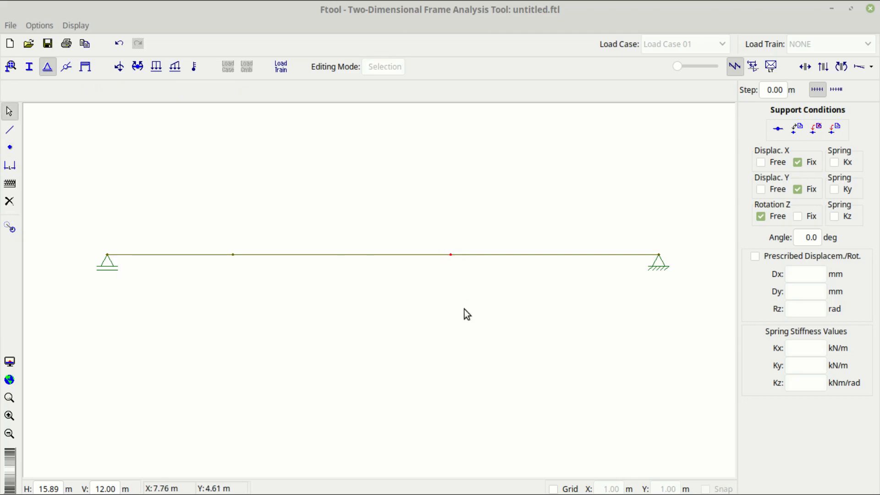
click(475, 303)
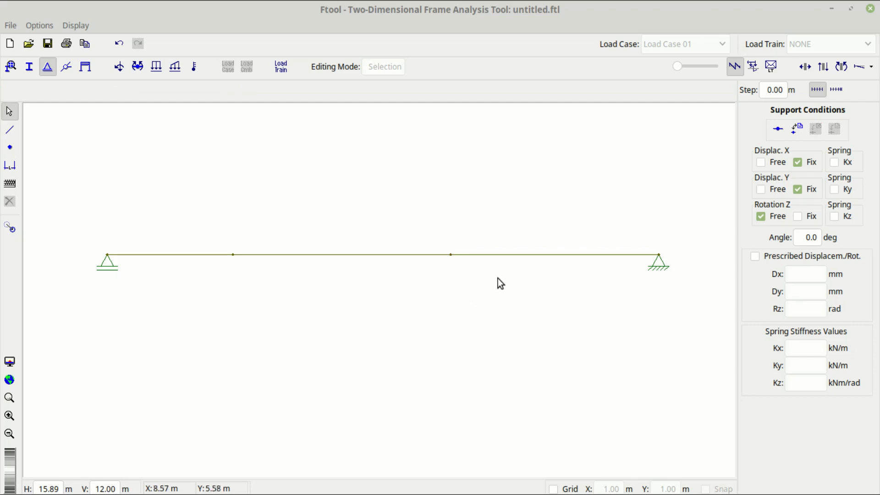
click(546, 256)
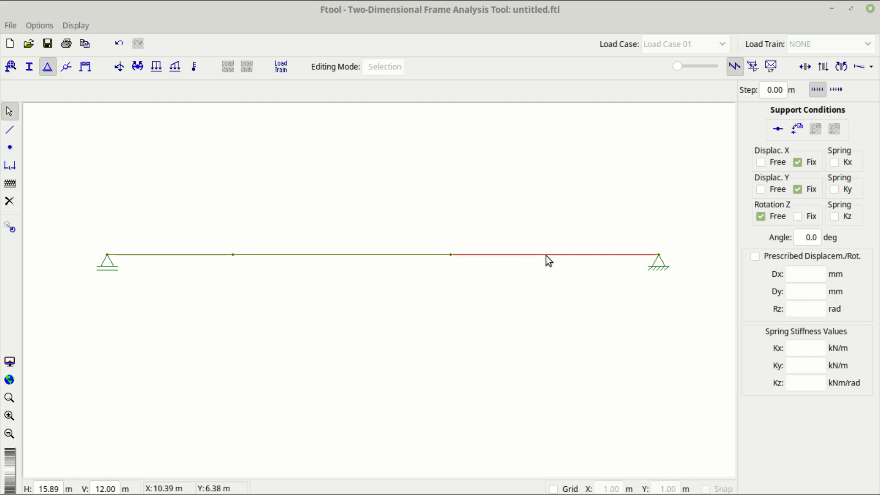
- Check the right member's attributes and assign pinned supports with a 0-degree angle to both intermediate nodes
right_click(546, 256)
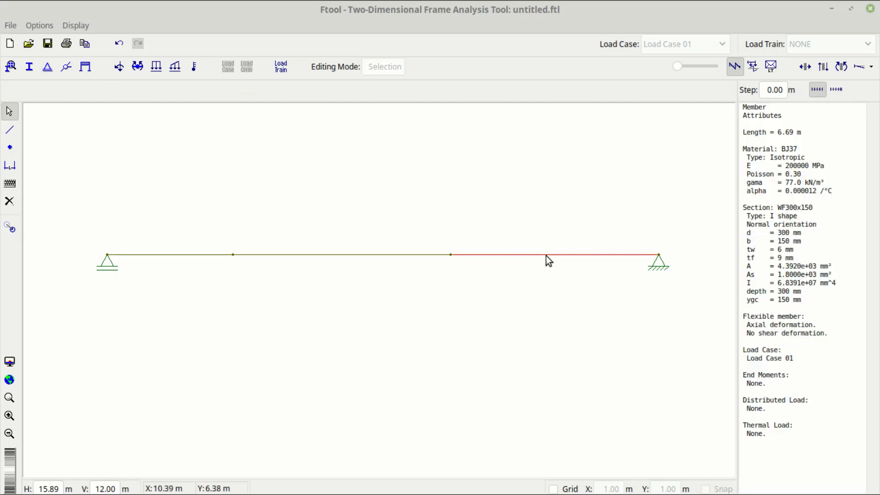
click(544, 289)
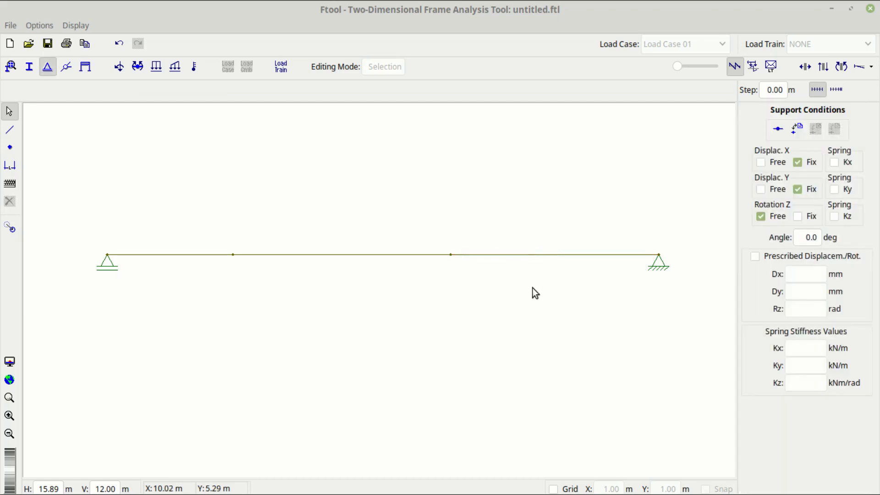
click(450, 254)
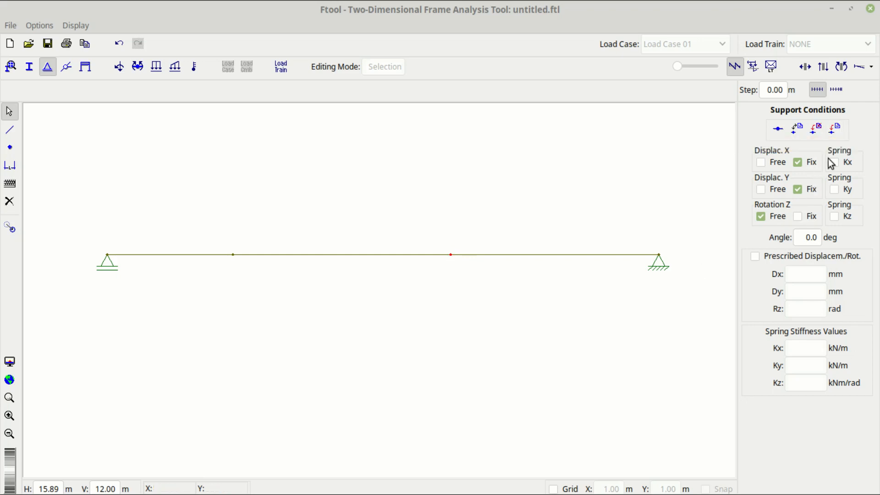
click(836, 132)
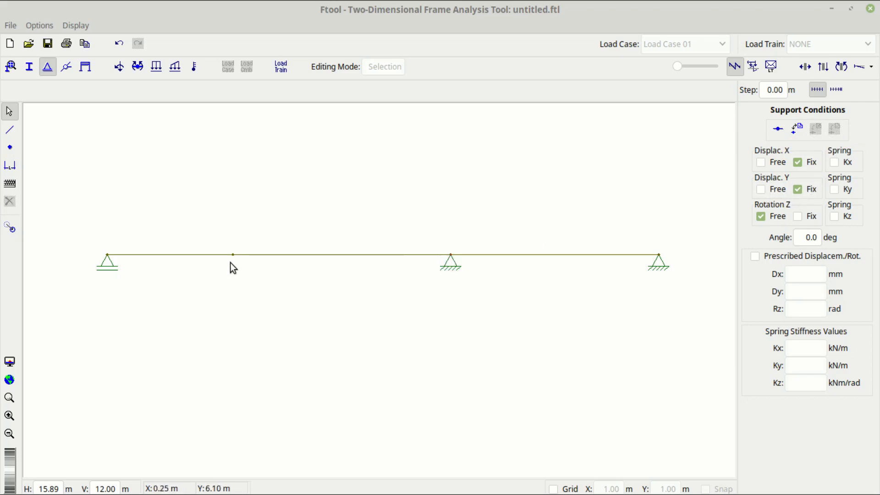
click(232, 256)
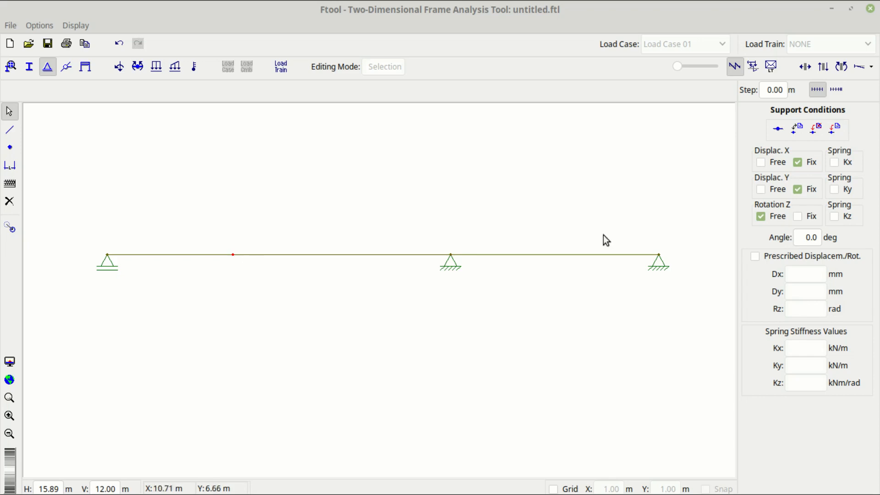
click(835, 133)
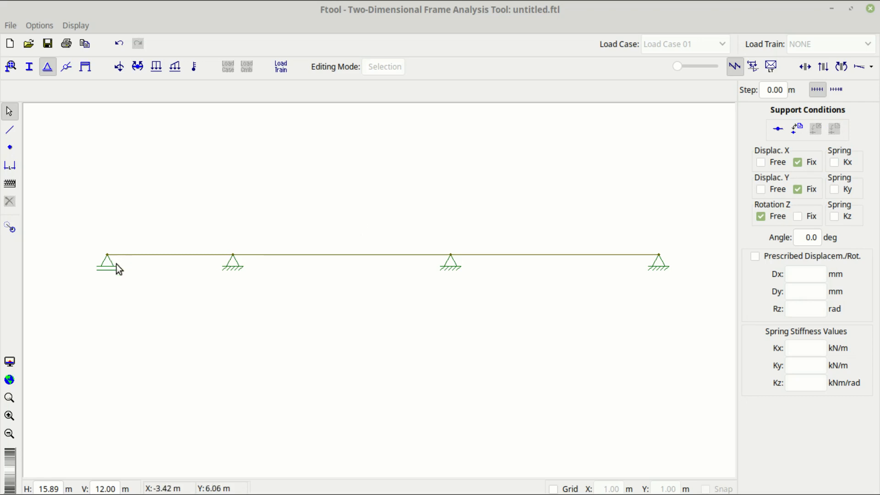
- Add aligned dimension lines about 1.8 m below the beam for each of the three spans between supports
click(9, 165)
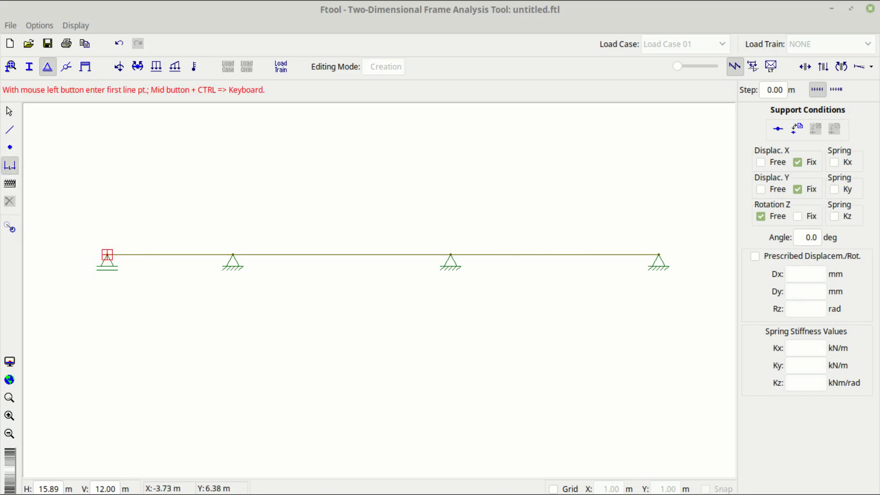
click(107, 255)
click(233, 254)
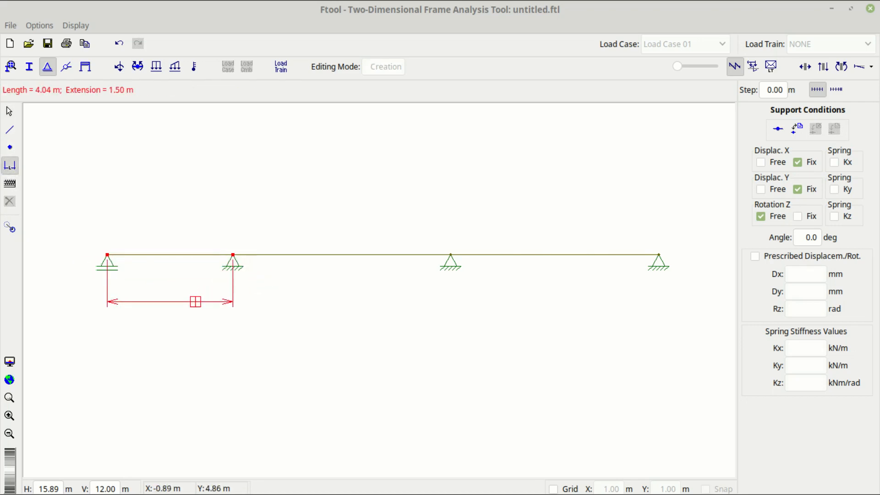
click(195, 309)
click(233, 254)
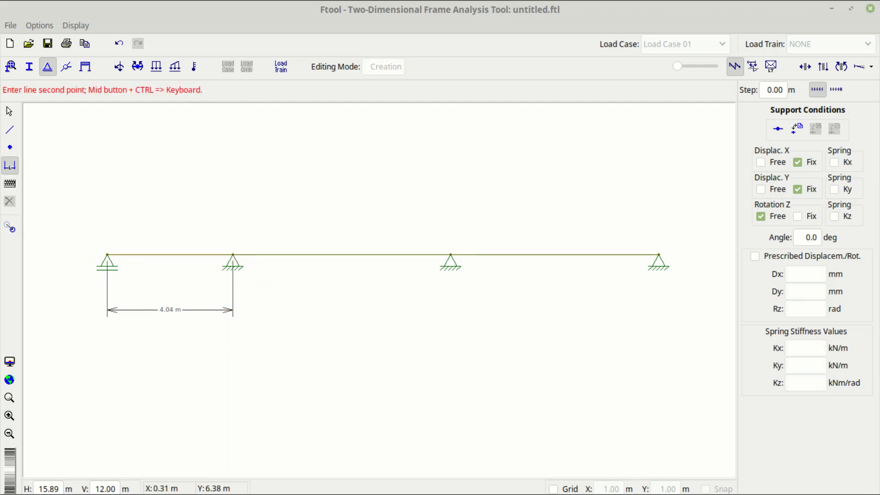
click(451, 254)
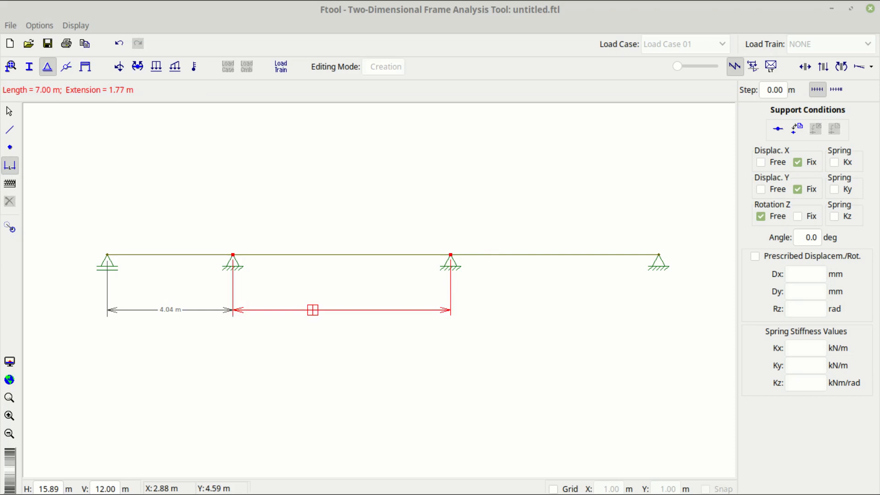
click(312, 310)
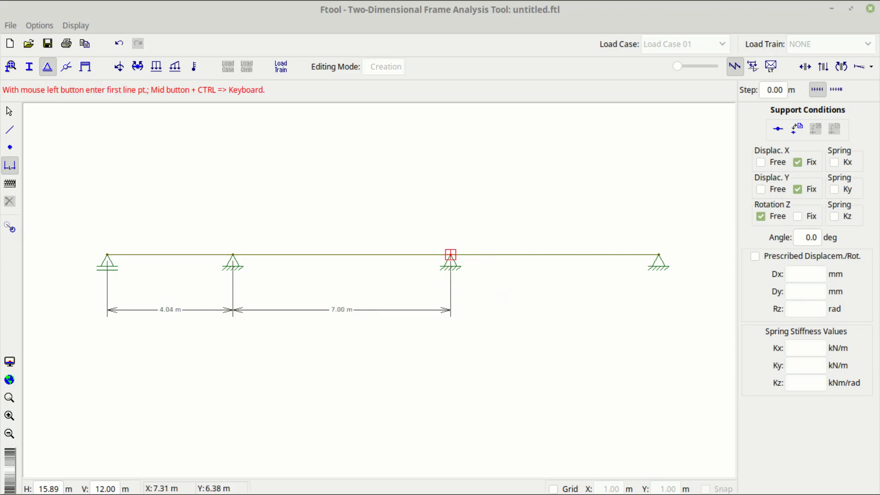
click(451, 255)
click(658, 254)
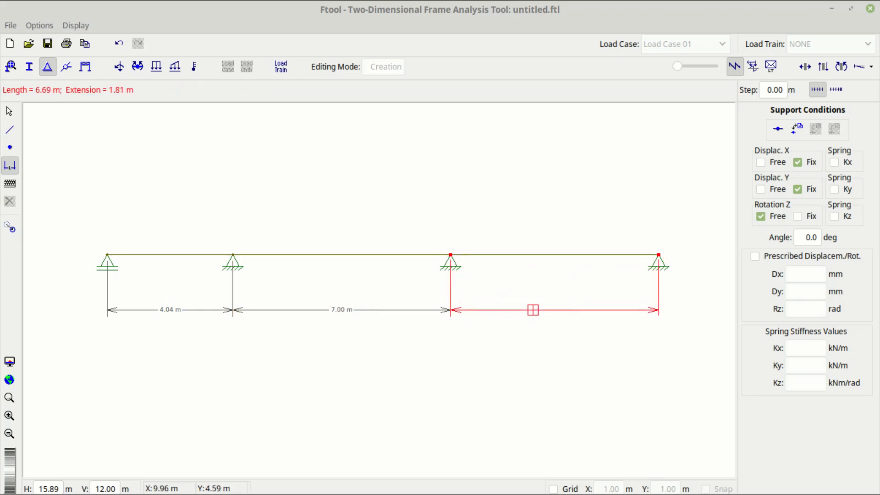
click(533, 310)
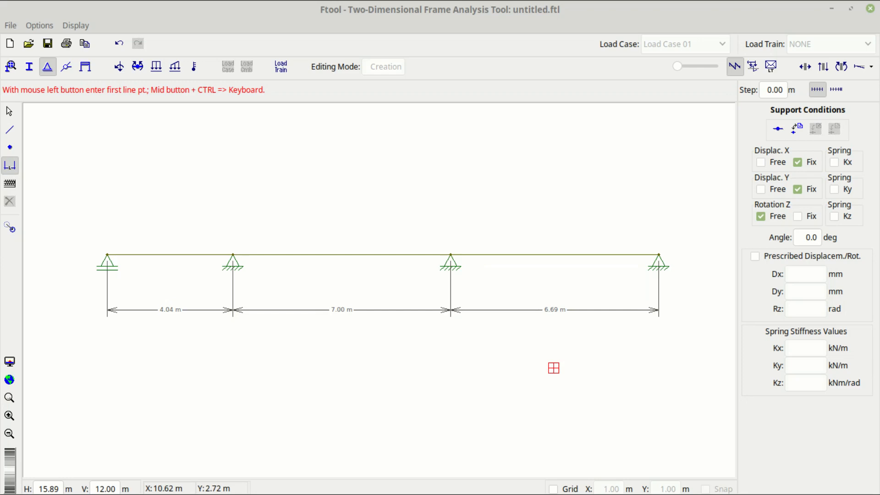
key(Escape)
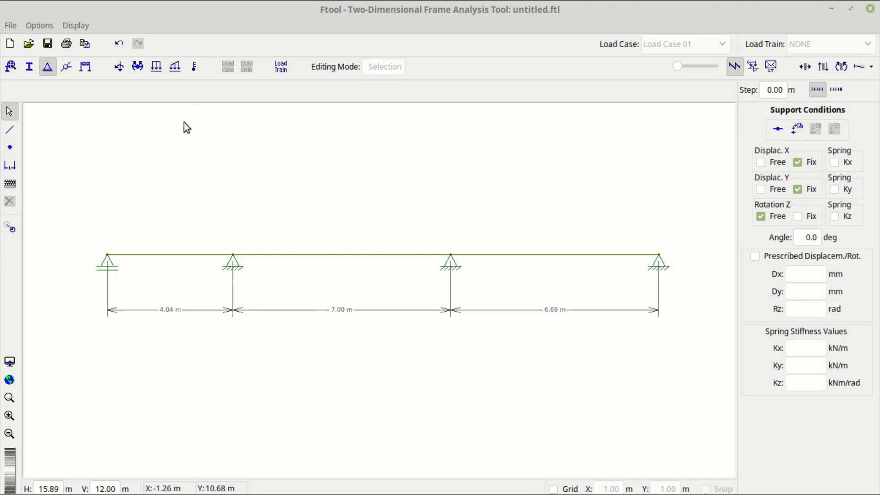
- Create a uniform load labelled LIVE in the global direction with Qy set to -25 kN/m
click(156, 66)
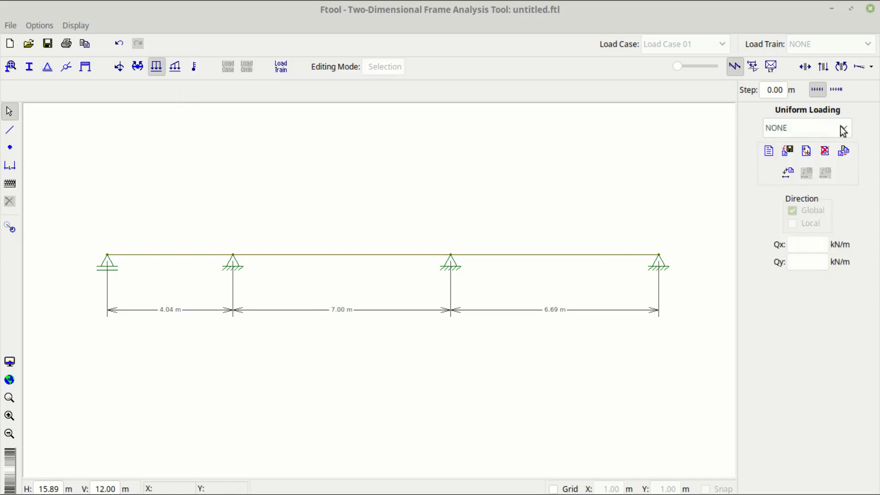
click(771, 152)
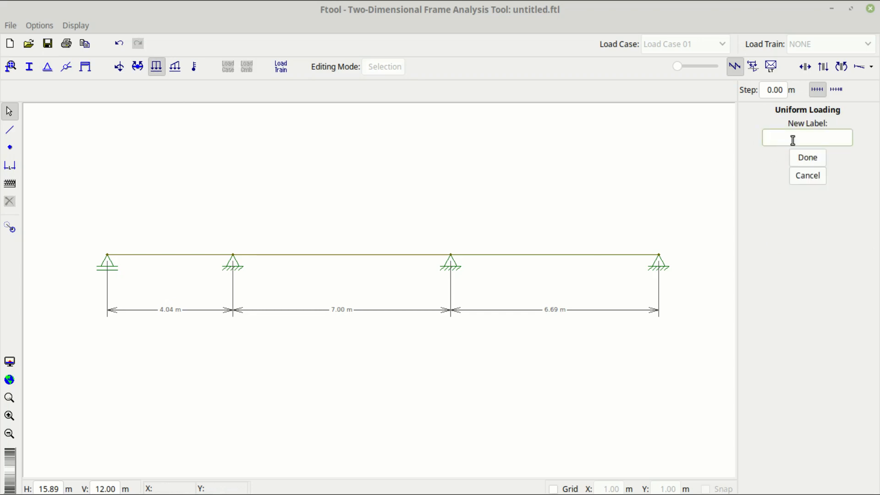
text(LIVE)
click(809, 158)
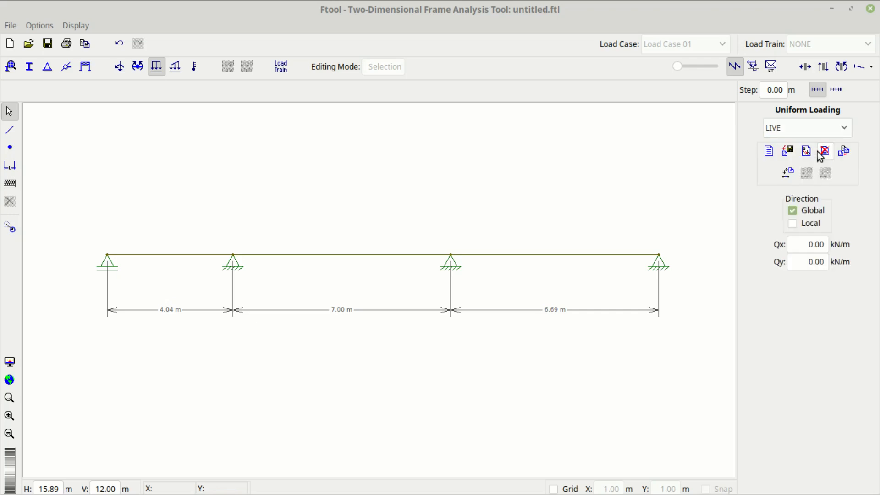
click(822, 263)
drag(822, 263, 796, 263)
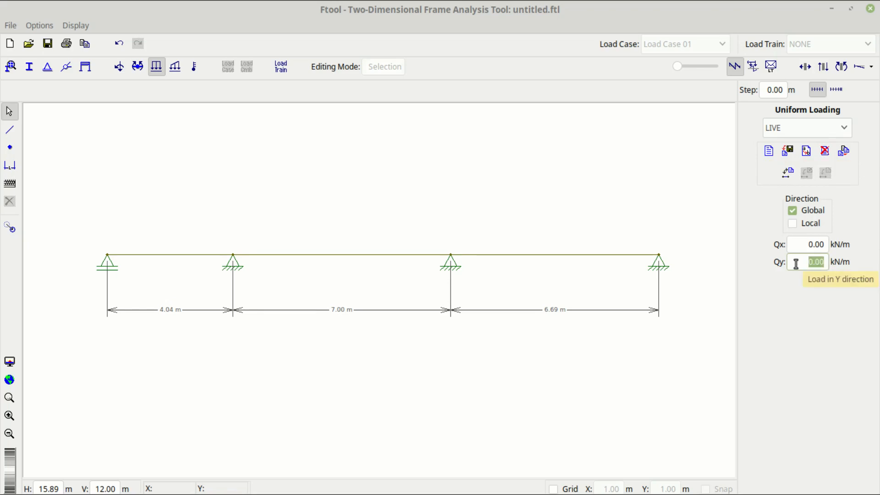
key(BackSpace)
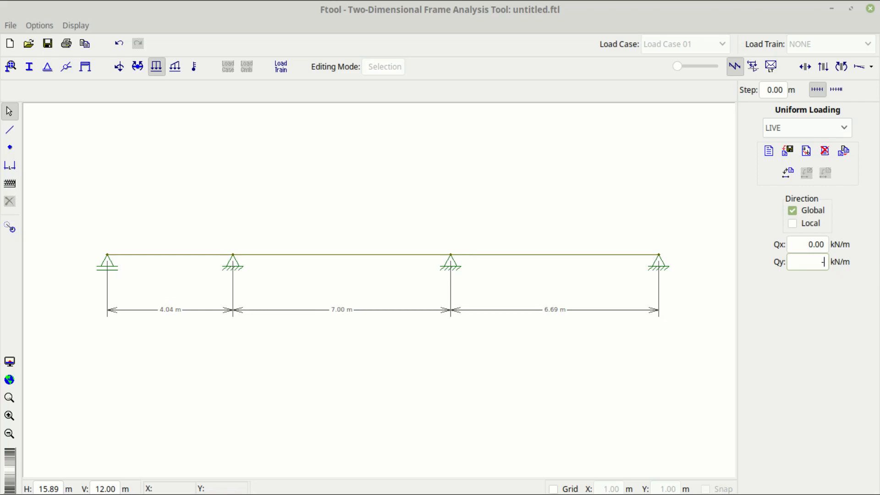
text(-25)
key(Return)
- Apply the LIVE uniform load to the left and middle spans of the beam
click(179, 255)
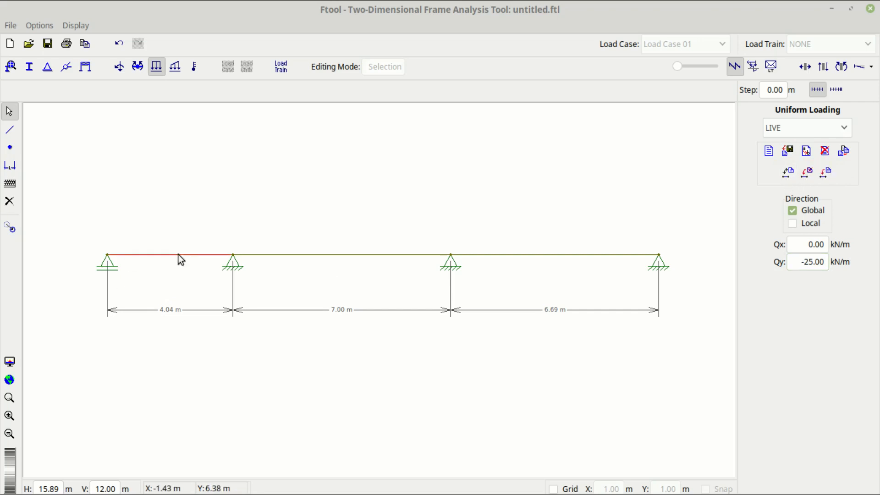
click(827, 177)
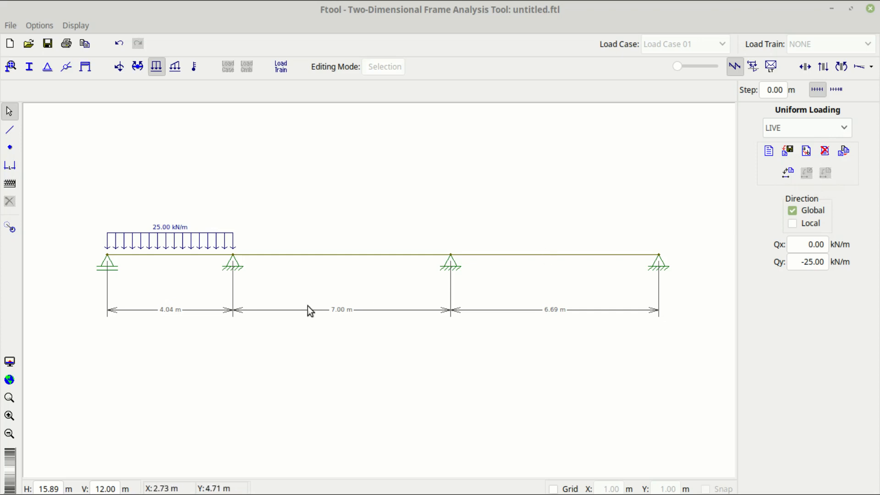
click(428, 254)
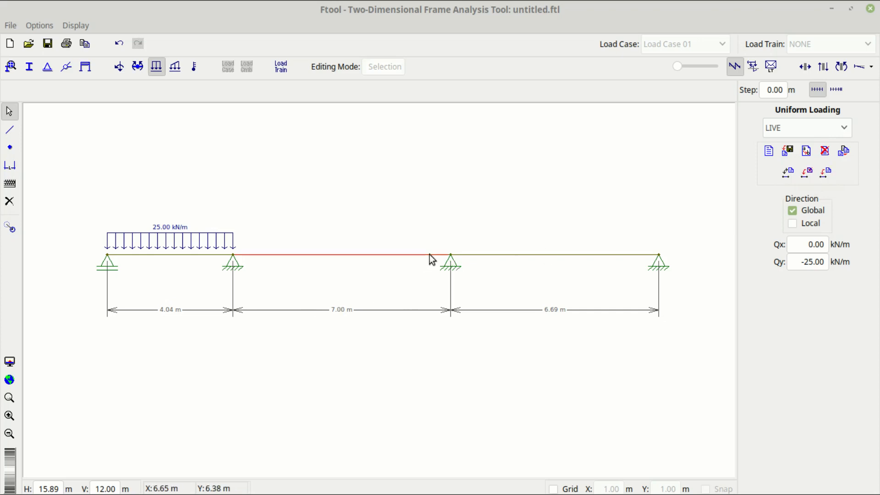
click(826, 176)
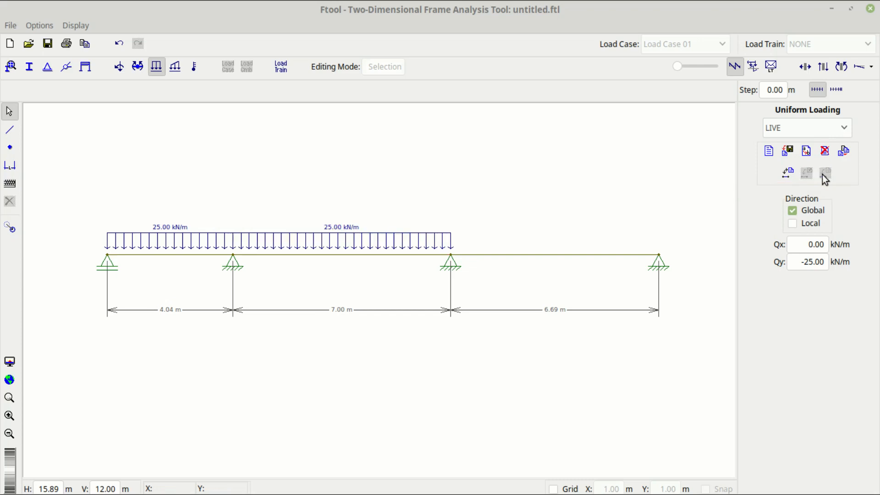
- Create a uniform load labelled LIVE2 with Qy of -40 kN/m and apply it to the right span
click(768, 151)
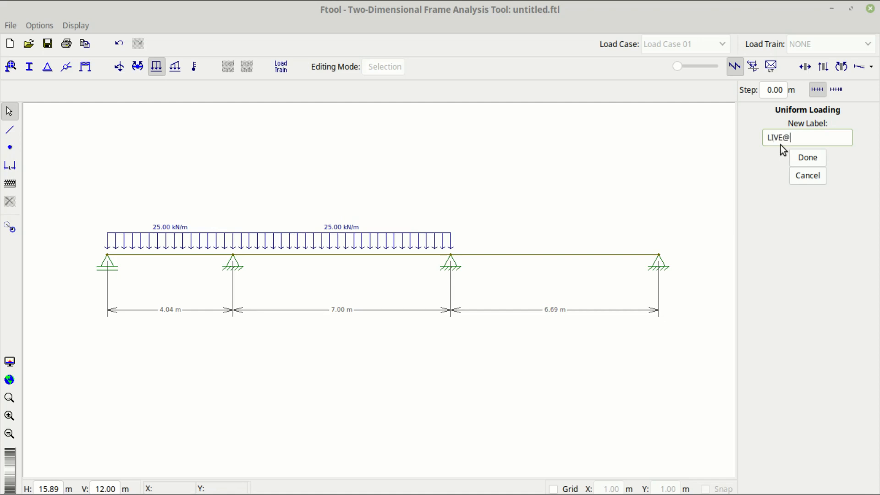
click(803, 161)
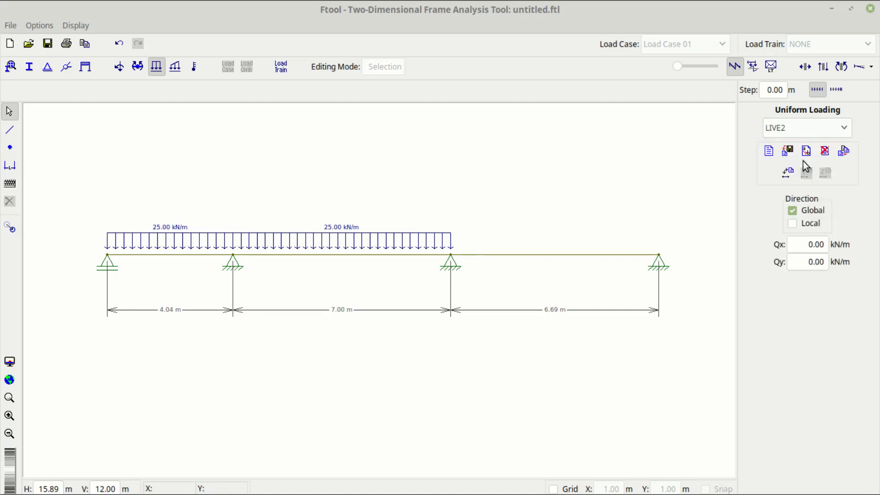
double_click(825, 265)
click(826, 264)
drag(825, 260, 800, 260)
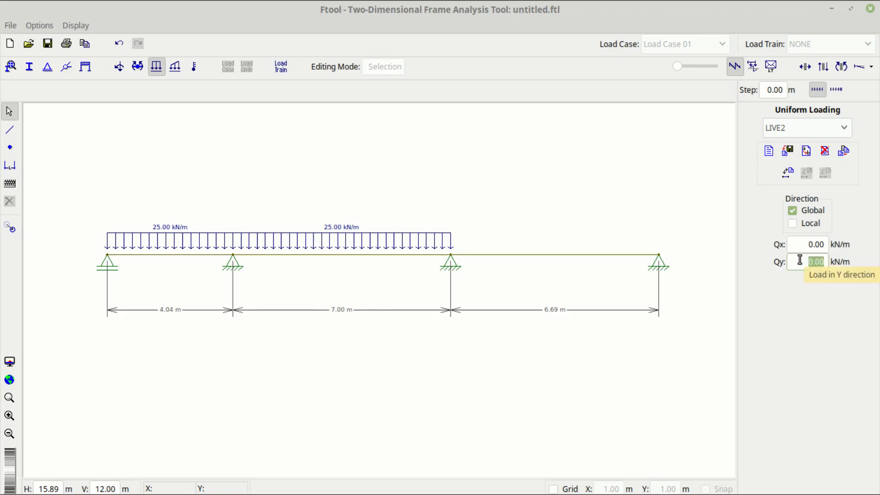
text(-40)
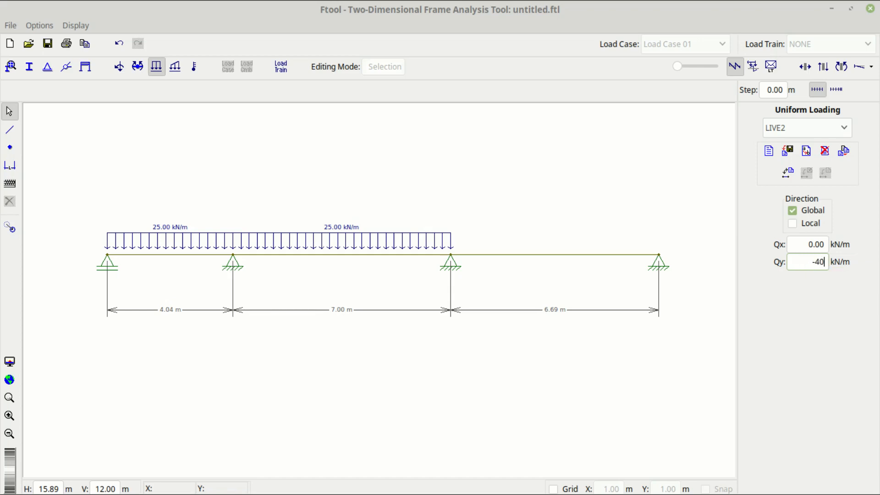
key(Return)
click(534, 255)
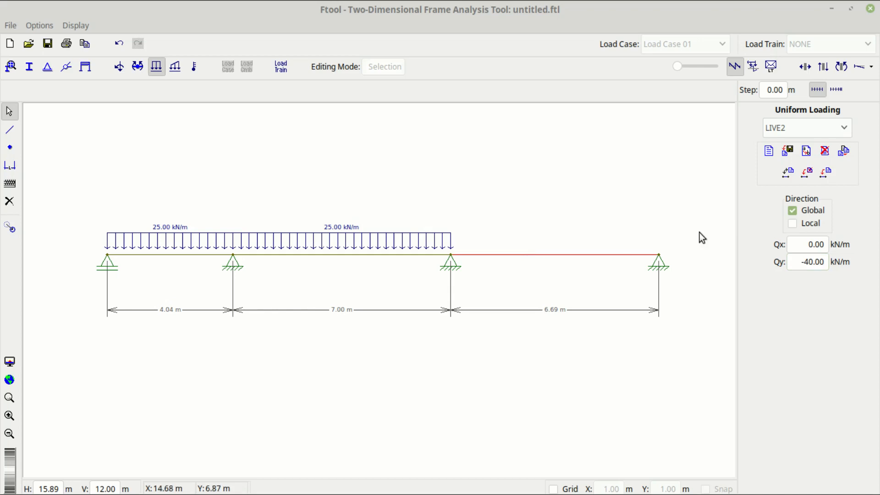
click(826, 173)
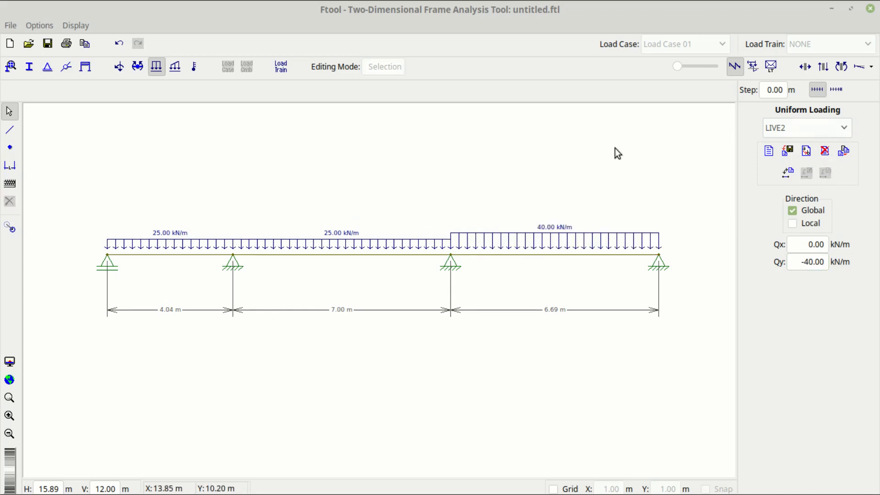
click(848, 127)
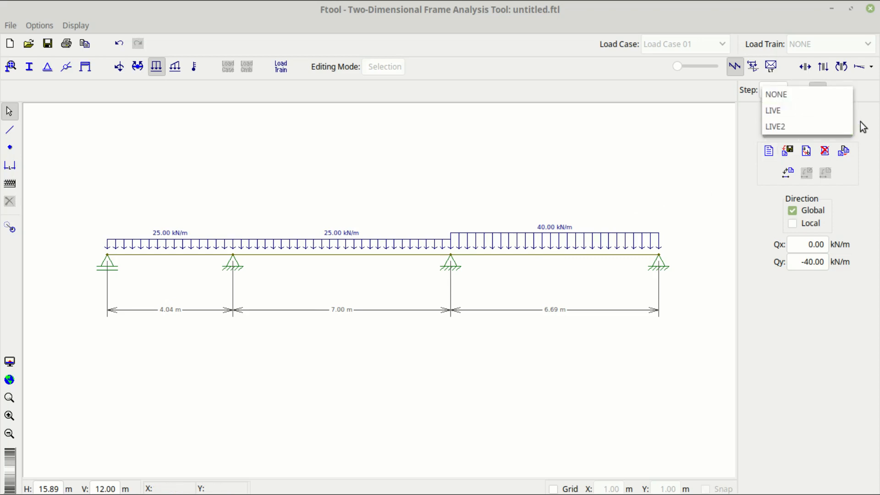
click(861, 120)
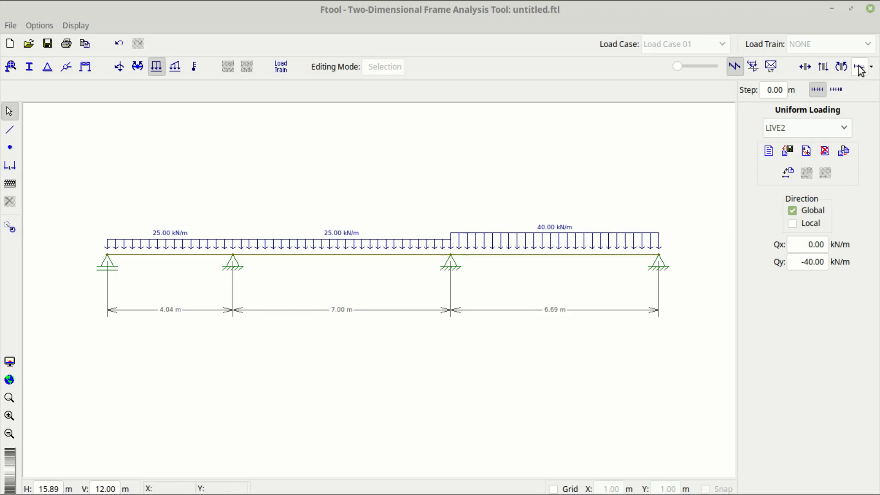
- Save the model as CASE4.ftl in the belajar program Ftool folder
key(ctrl+s)
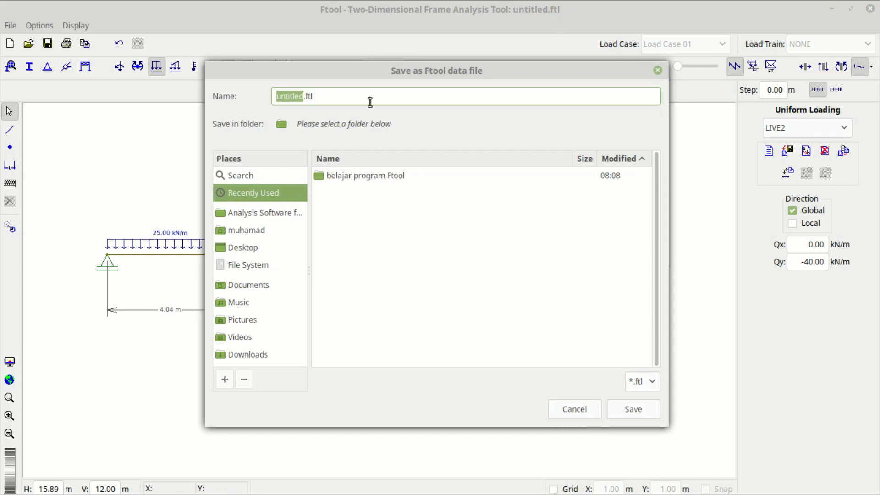
double_click(387, 174)
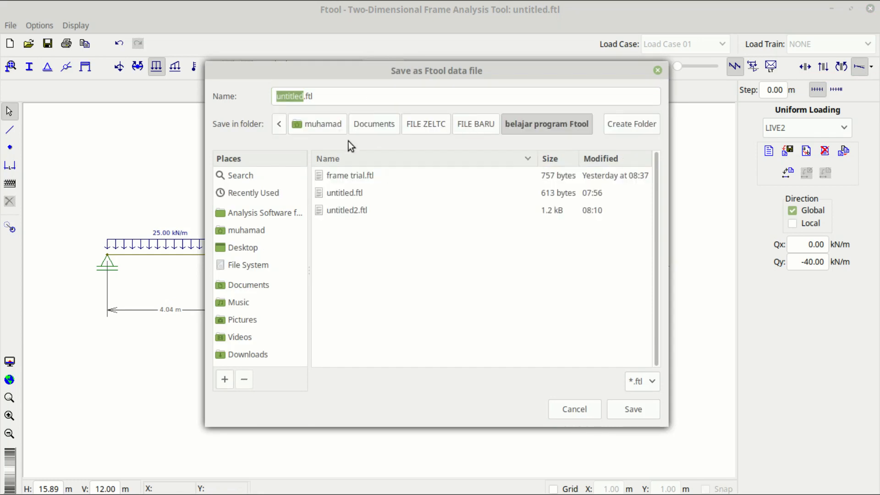
click(302, 97)
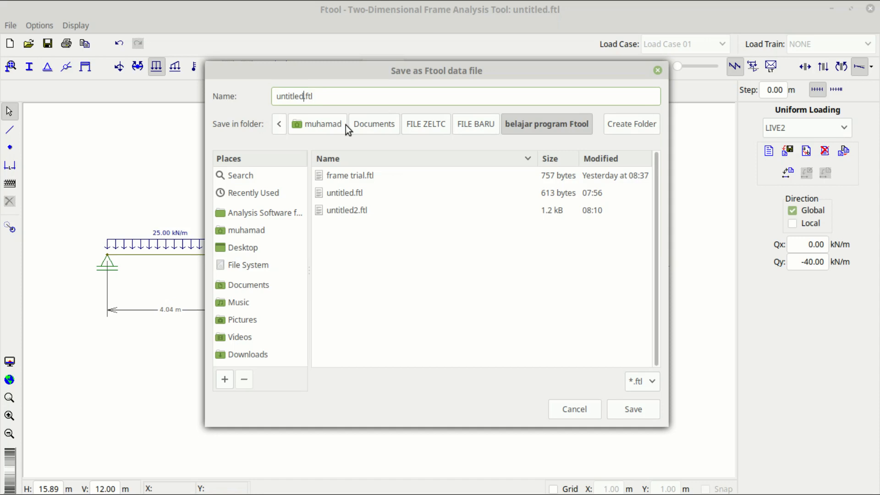
key(BackSpace)
key(BackSpace)
key(BackSpace)
key(BackSpace)
key(BackSpace)
key(BackSpace)
key(BackSpace)
key(BackSpace)
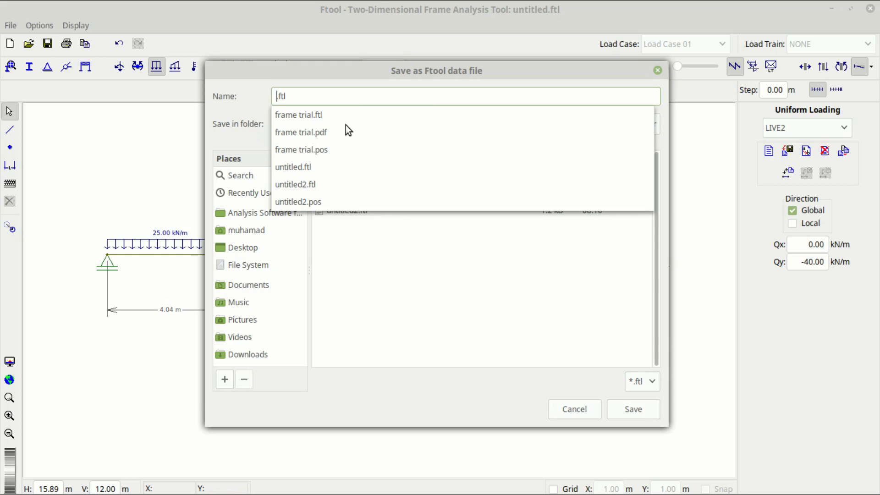
text(CASE 3)
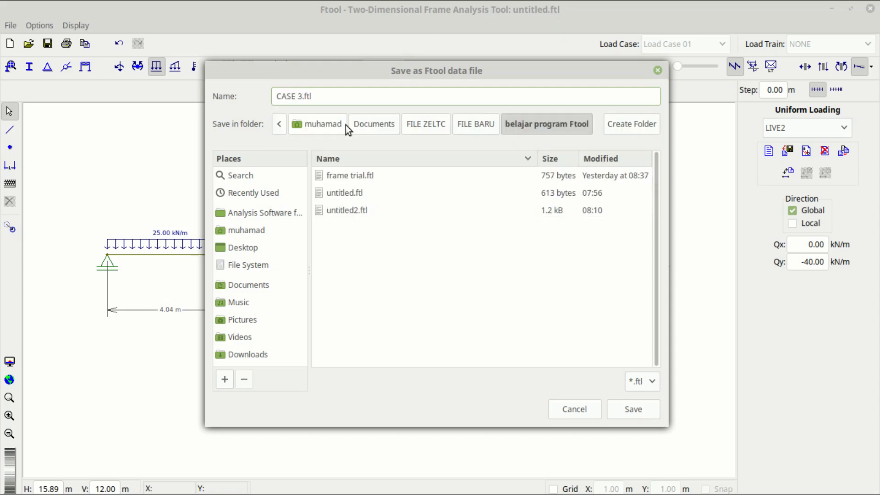
key(BackSpace)
key(BackSpace)
text(4)
key(Return)
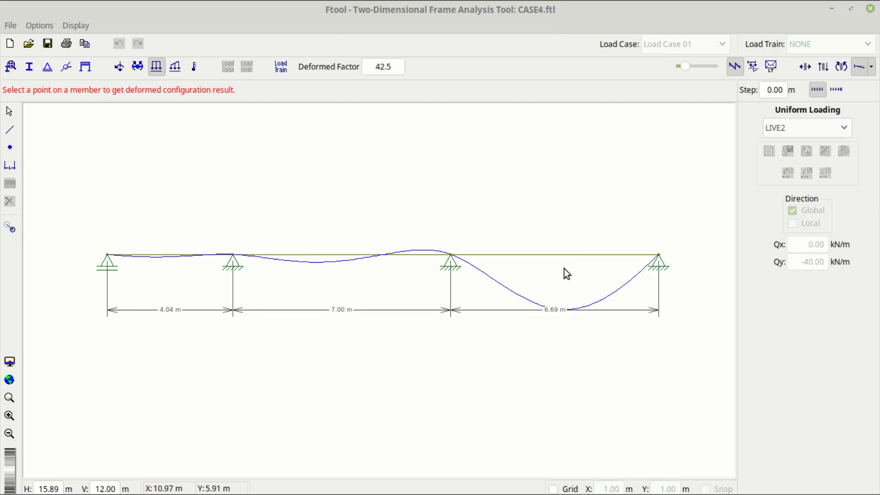
- Query the displacement at several points along the right span of the deformed beam, around its midspan
click(568, 254)
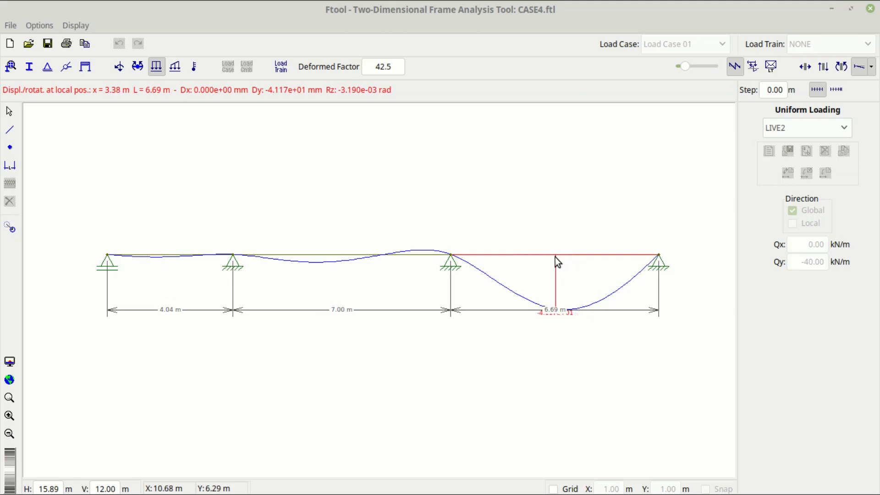
click(527, 256)
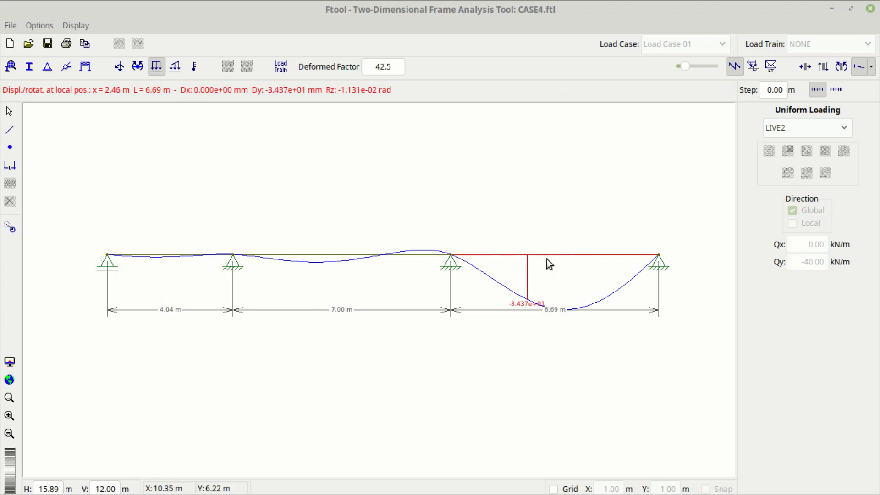
click(548, 255)
click(586, 256)
click(601, 254)
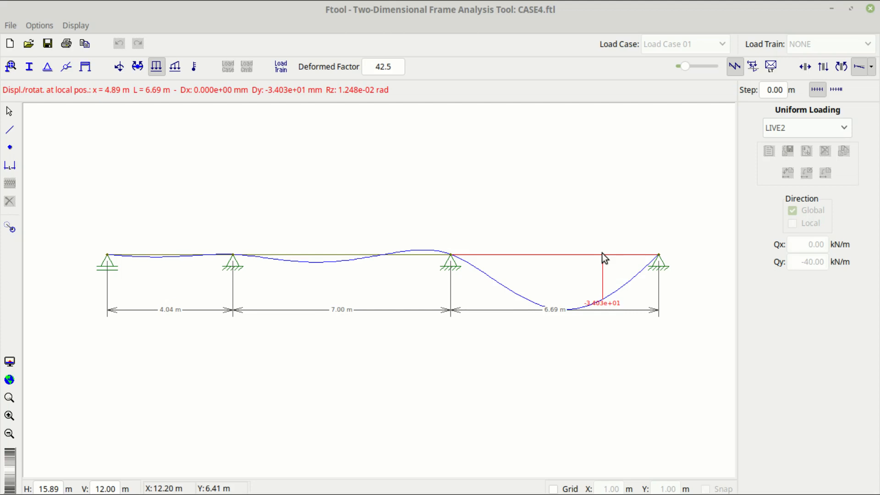
click(585, 255)
click(561, 255)
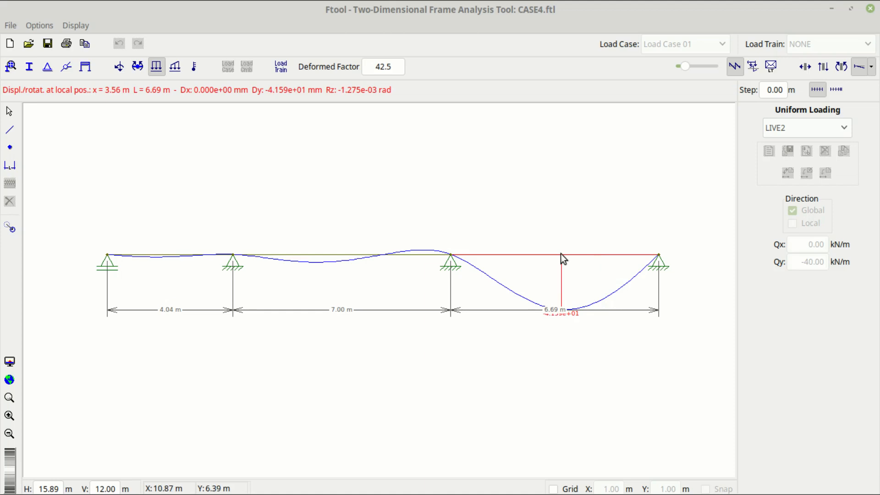
- Increase the deformed factor to 101.1 and query displacements from the middle of the right span towards its right support
drag(685, 67, 697, 66)
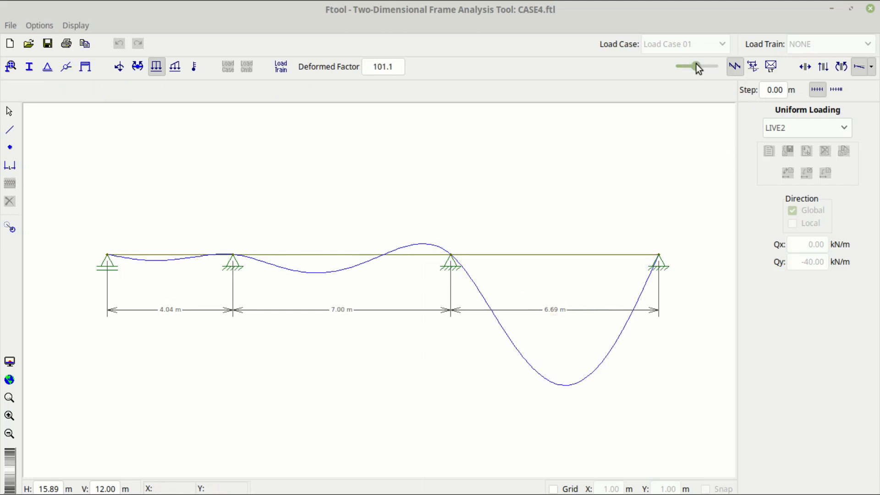
click(565, 256)
click(557, 255)
click(565, 255)
click(586, 256)
click(623, 256)
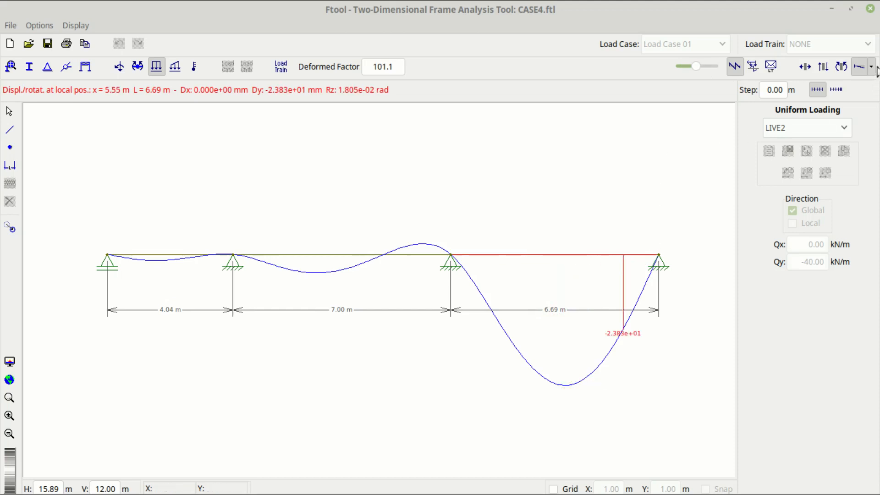
- Review the beam's bending moment, shear force and axial force diagrams, ending on the deformed configuration
click(842, 67)
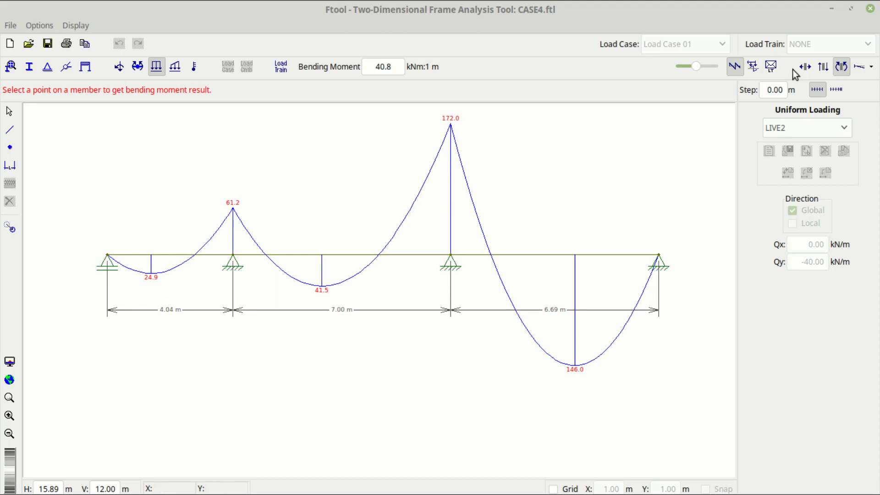
click(824, 67)
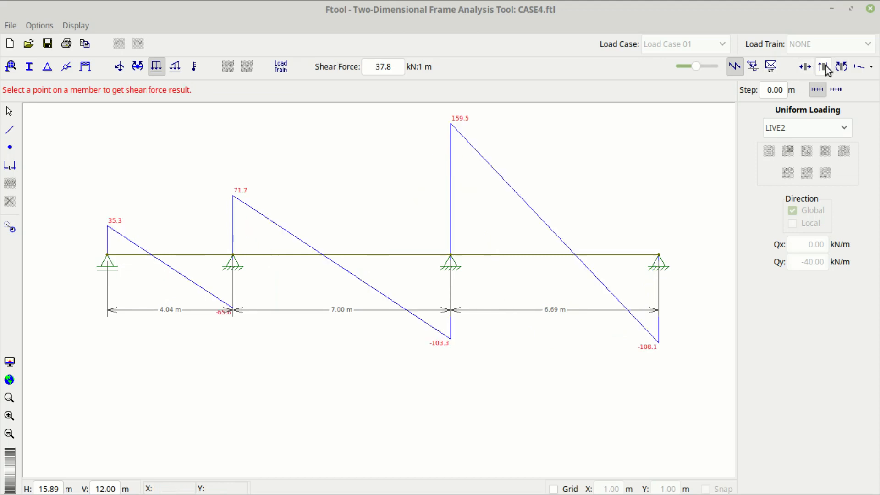
click(806, 68)
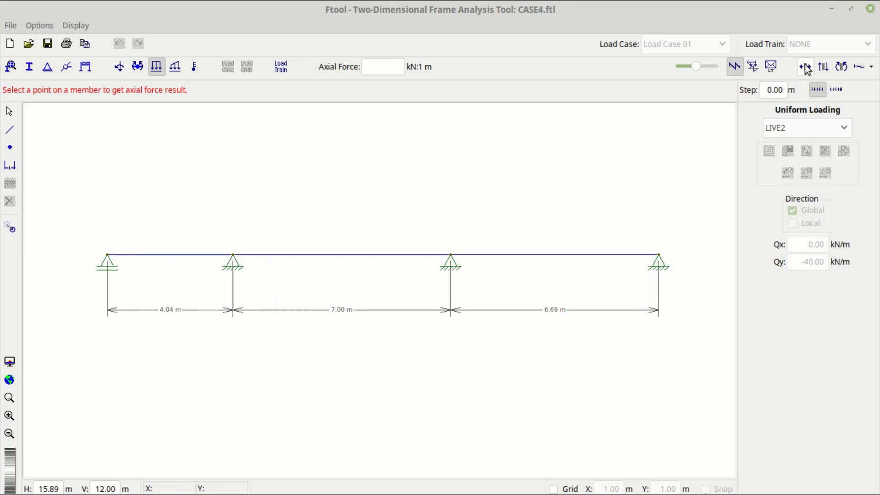
click(824, 68)
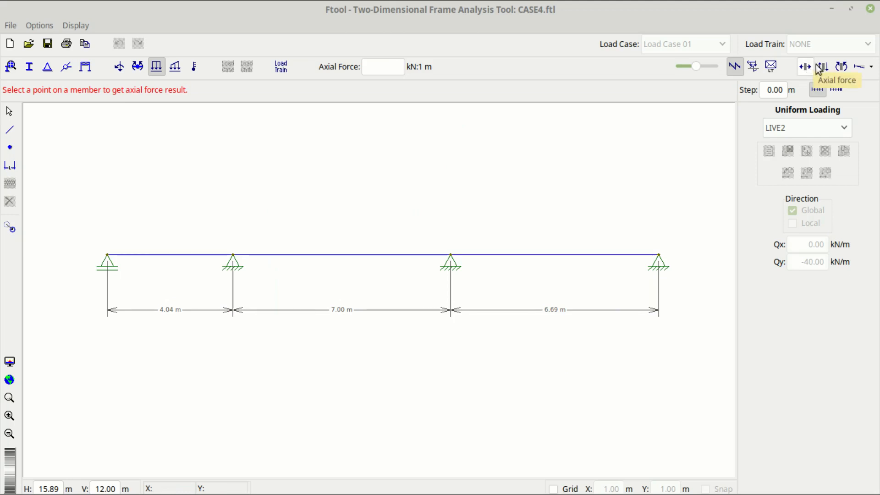
click(842, 67)
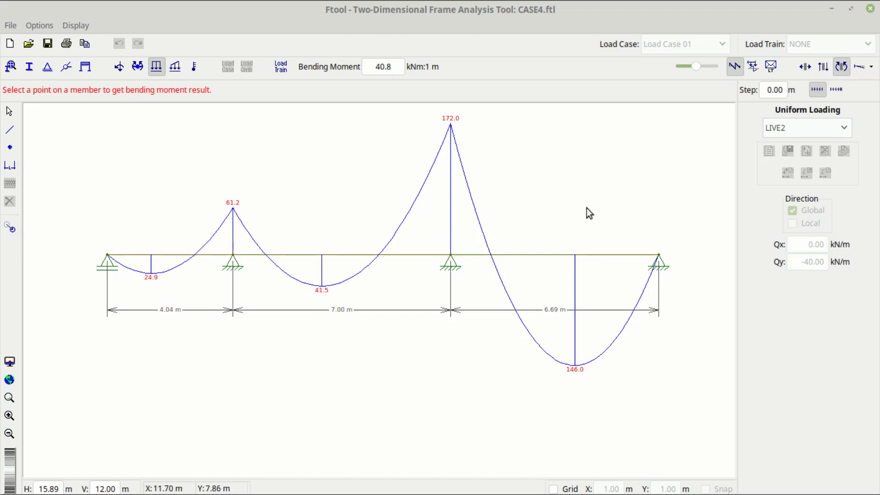
click(860, 71)
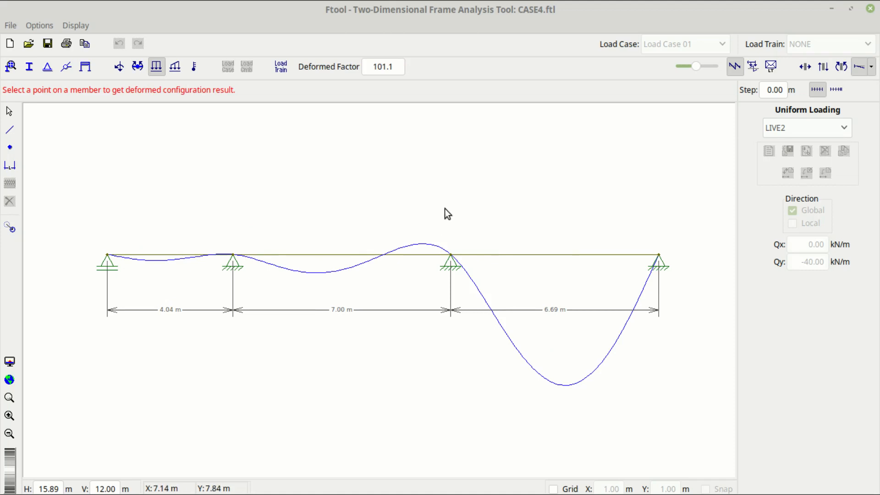